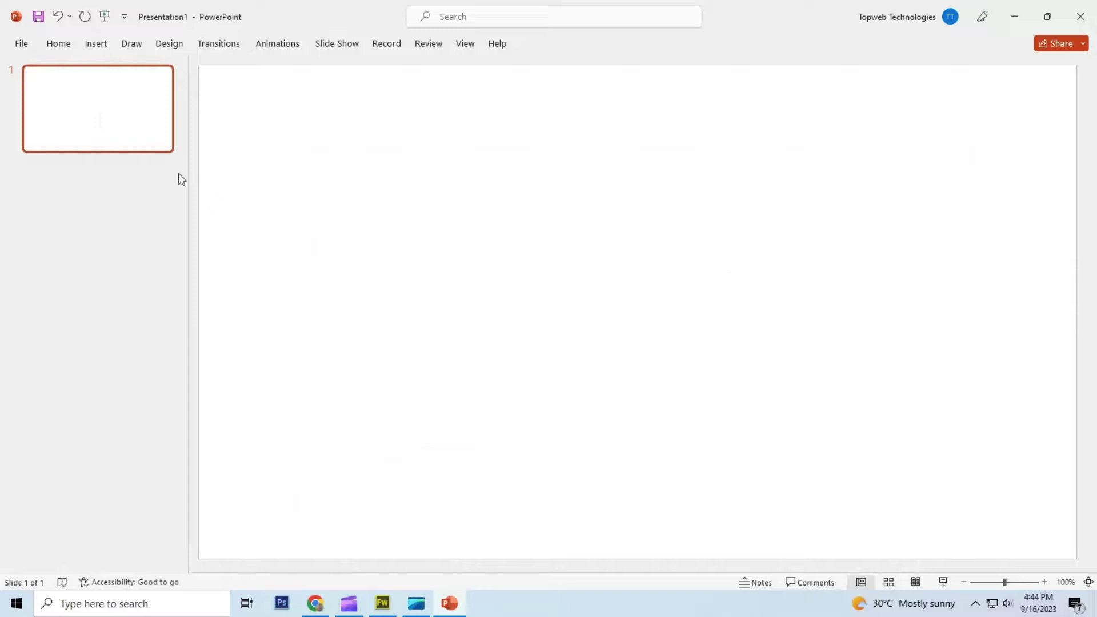
Draw a rectangle on the blank slide, then move and enlarge it to cover the whole slide.
click(106, 44)
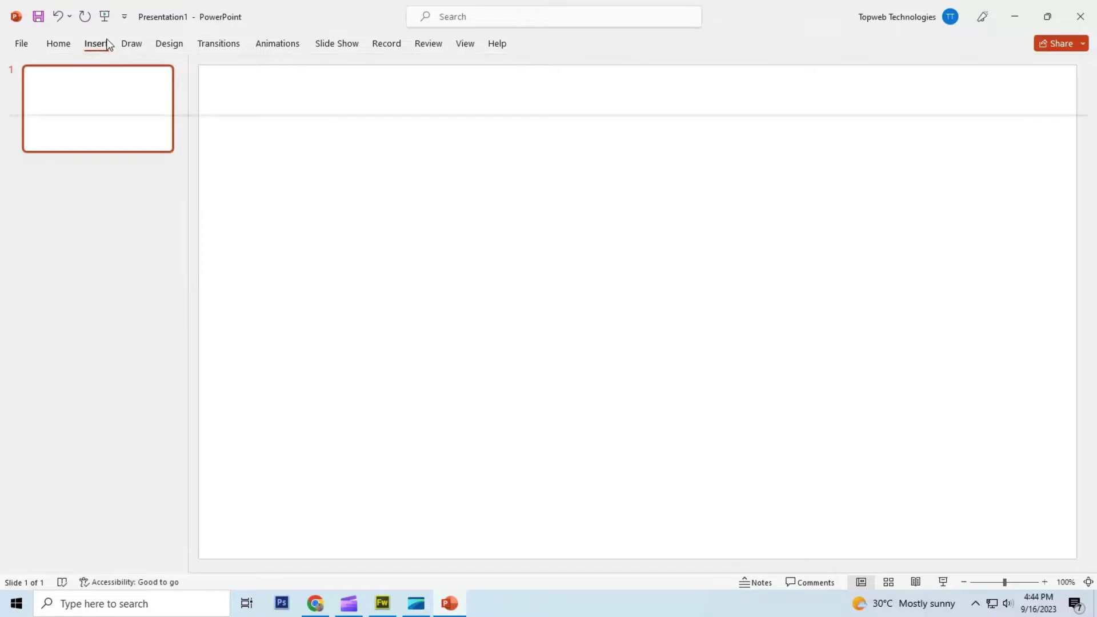
click(103, 44)
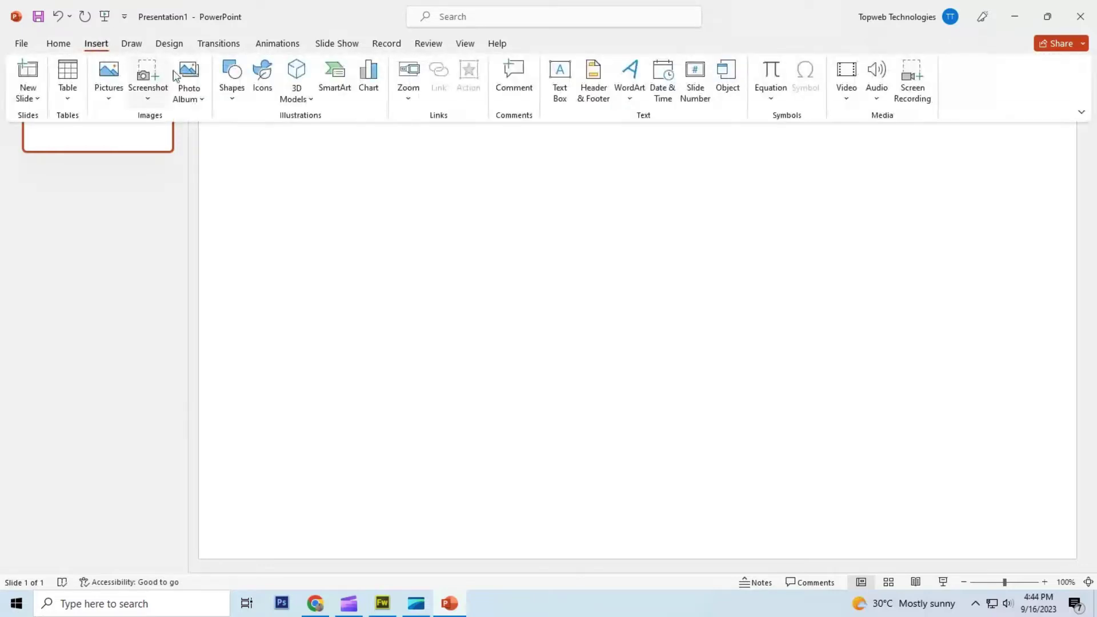
click(231, 99)
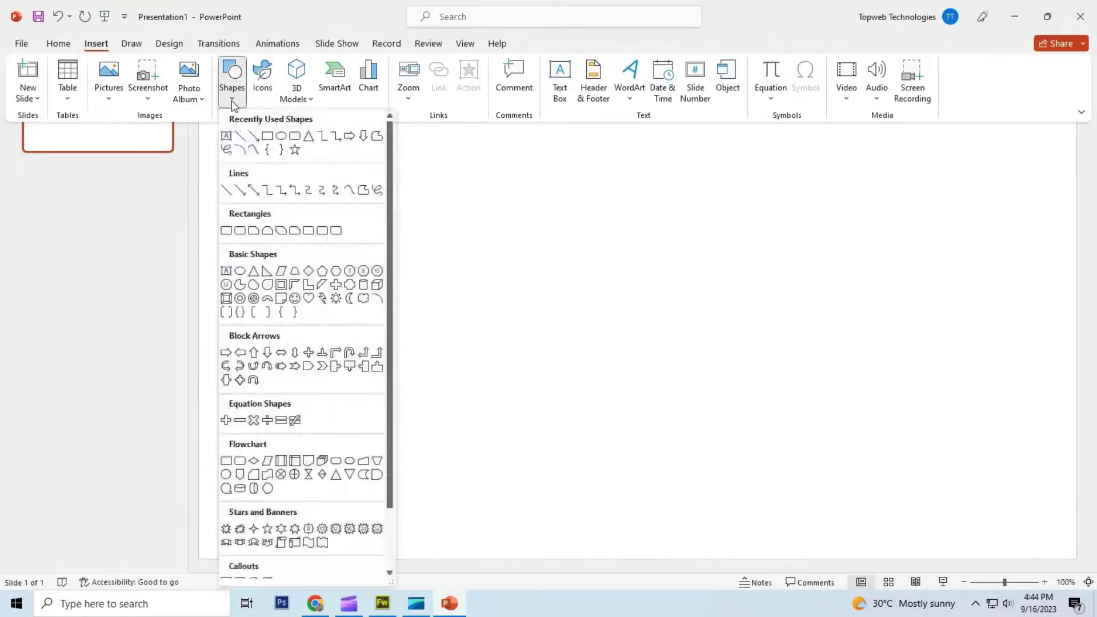
click(269, 141)
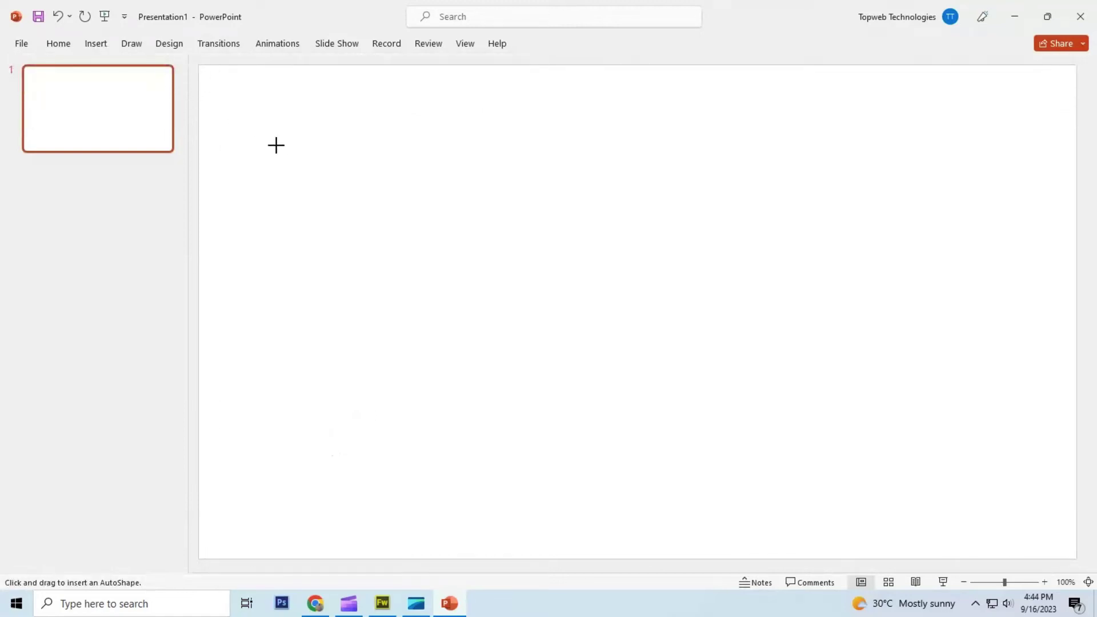
drag(264, 130, 683, 317)
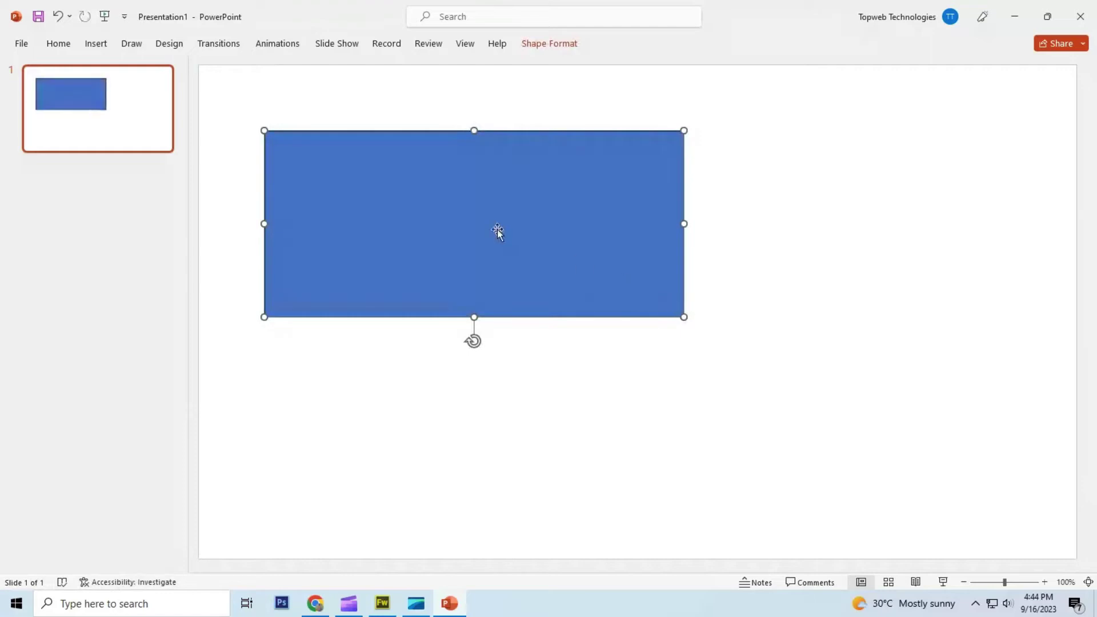
drag(290, 229, 259, 178)
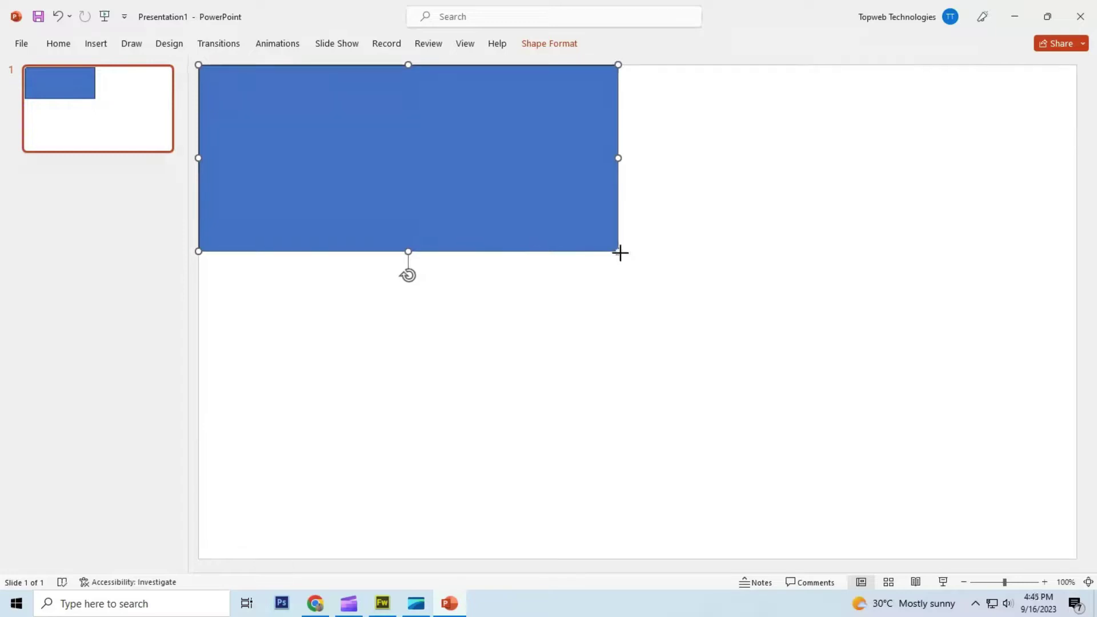
drag(620, 254, 1073, 559)
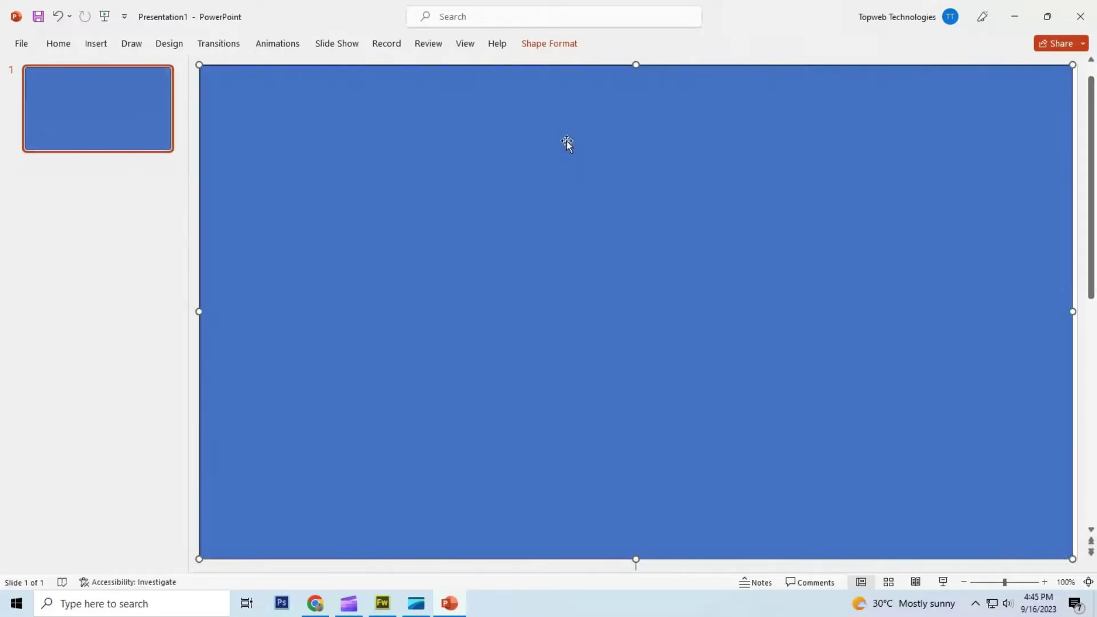
Change the fill of the full-slide rectangle to a gradient fill.
right_click(584, 183)
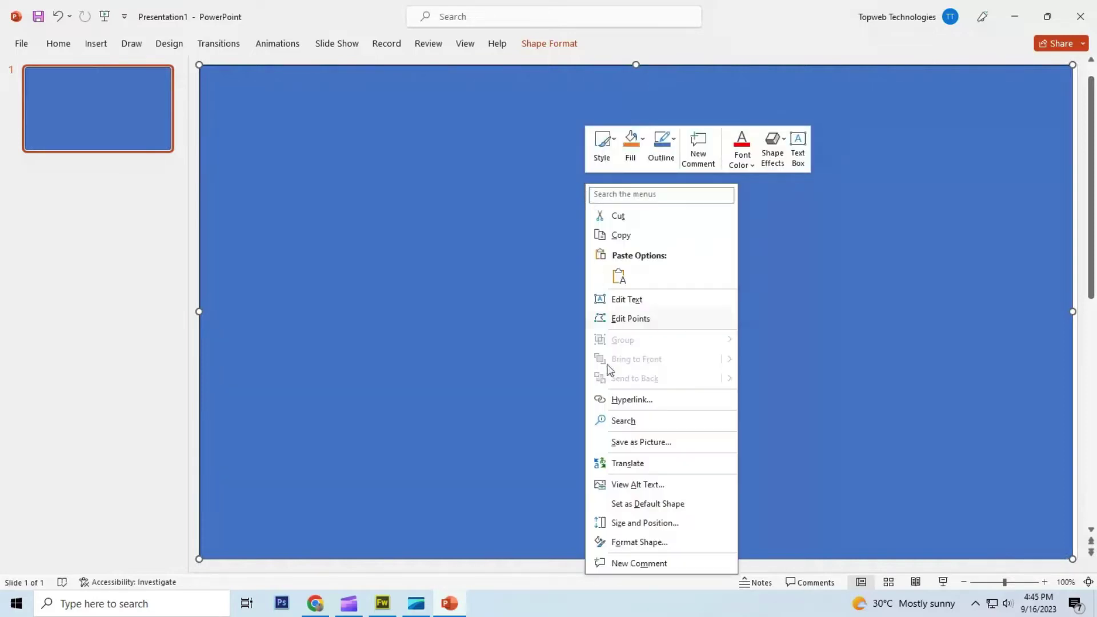
click(624, 544)
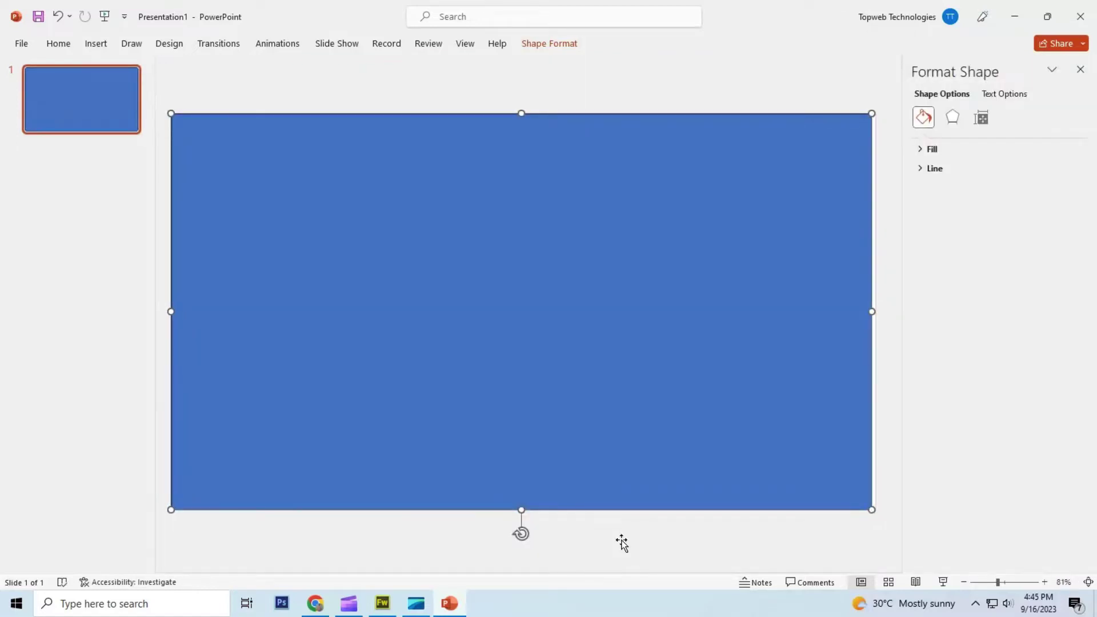
click(949, 151)
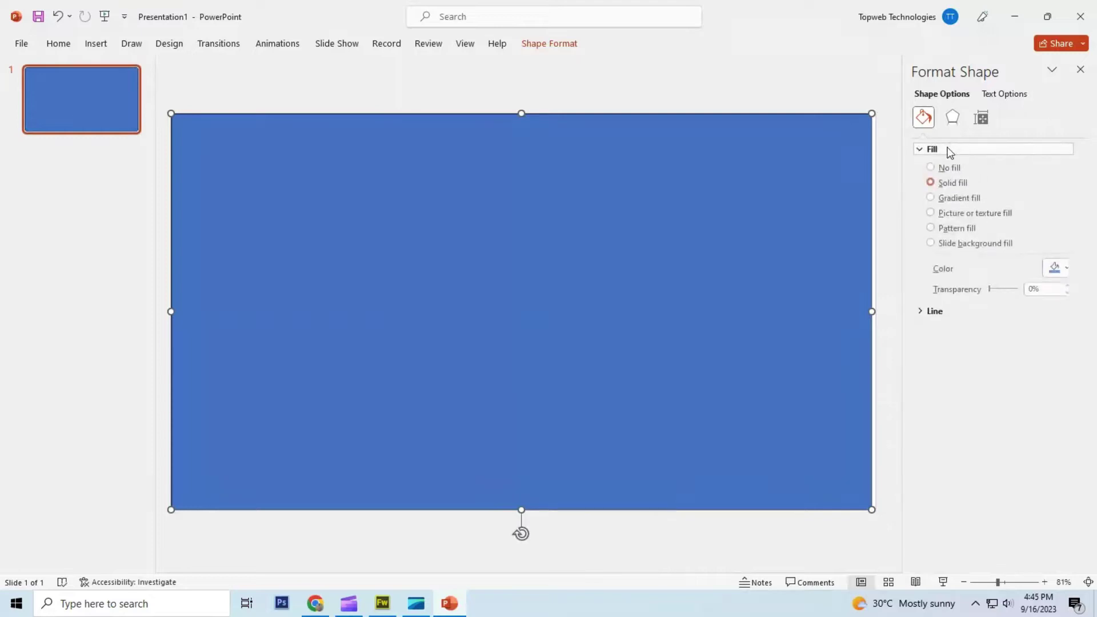
click(952, 203)
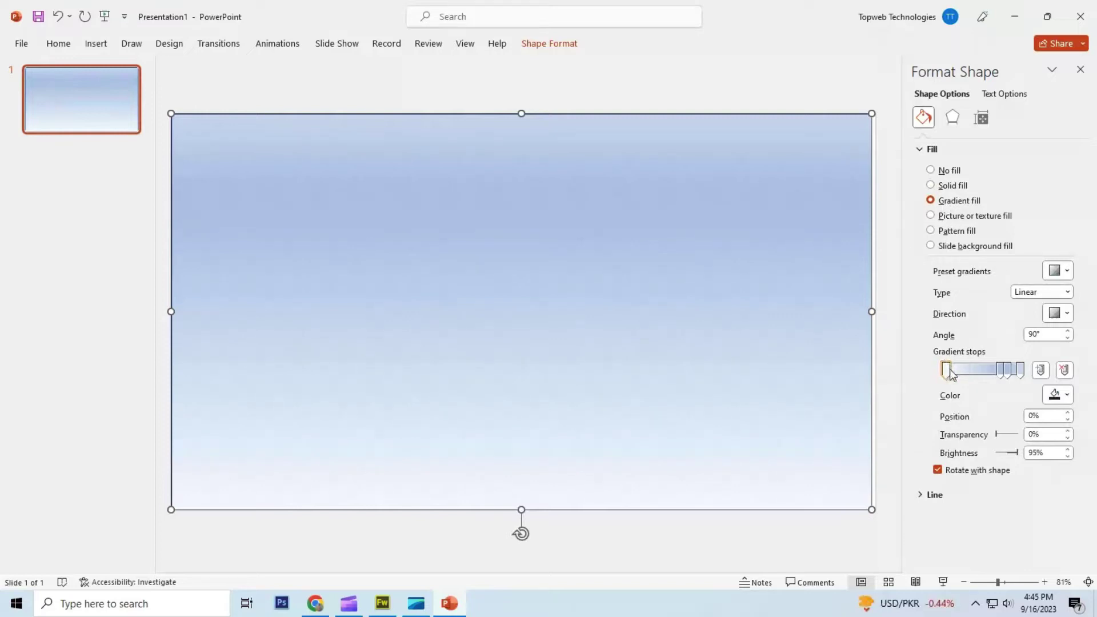
Remove the first gradient stop, move the 74% stop to 0%, and color it light gray with -15% brightness.
drag(946, 370, 934, 395)
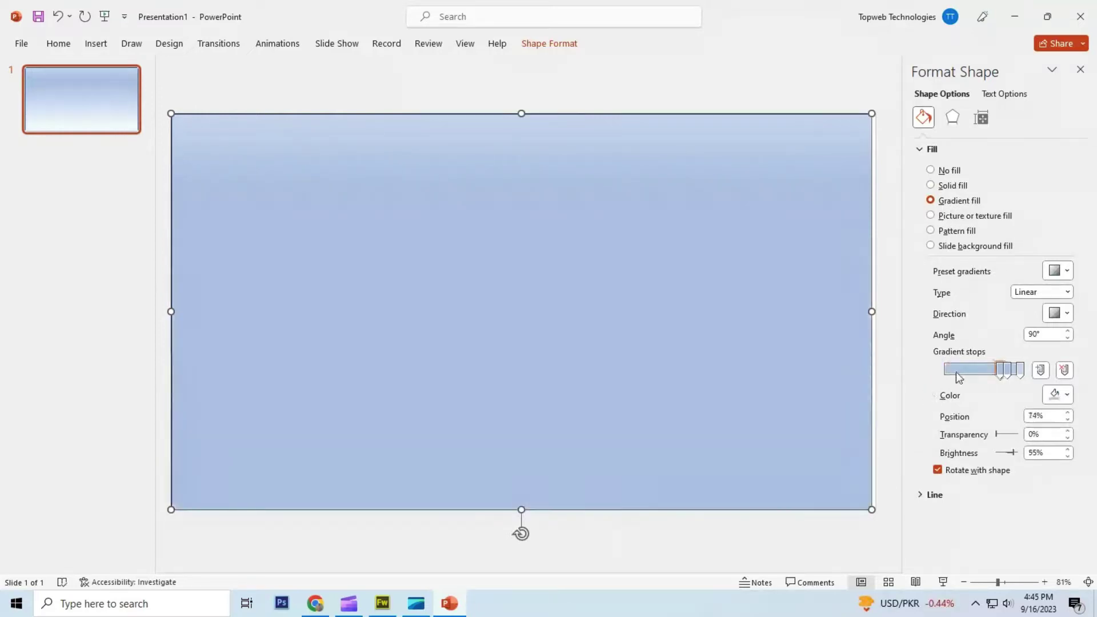
drag(1001, 375, 928, 387)
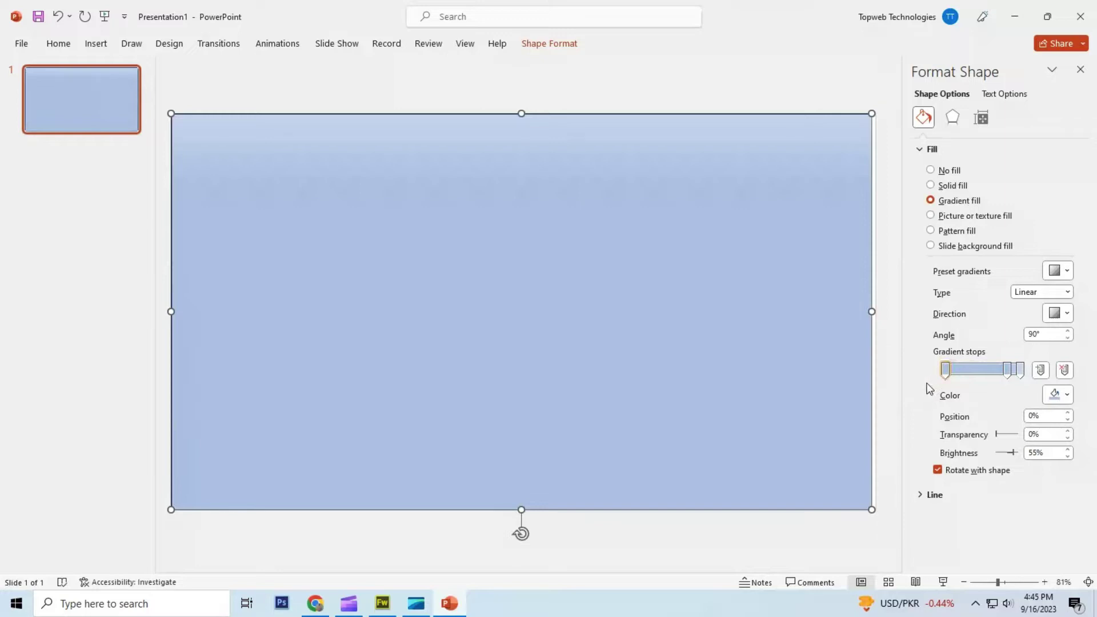
click(1067, 394)
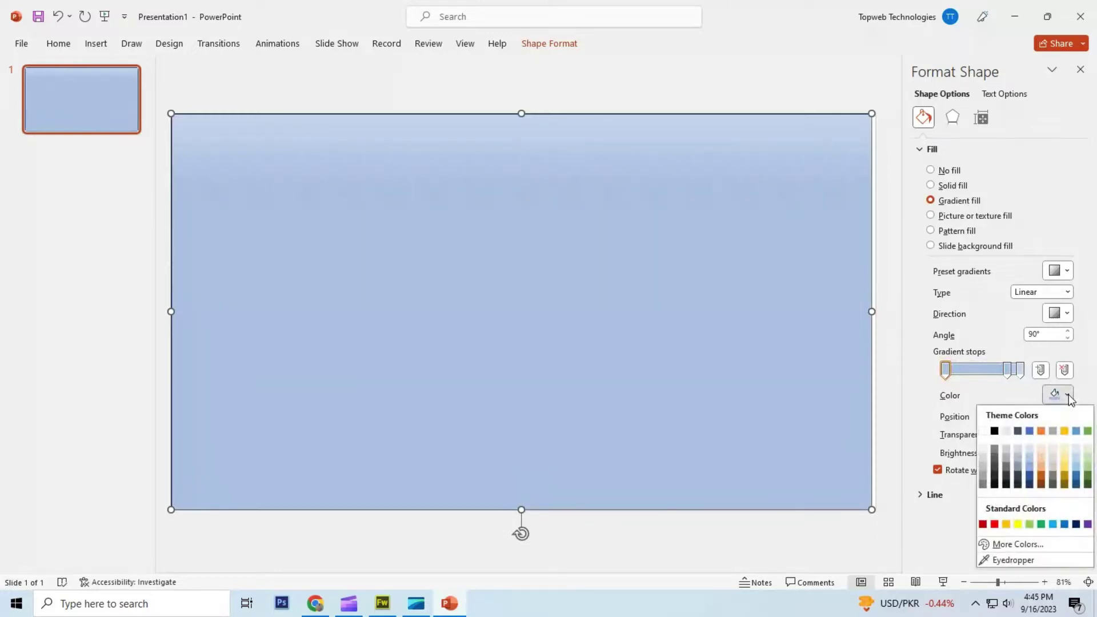
click(983, 458)
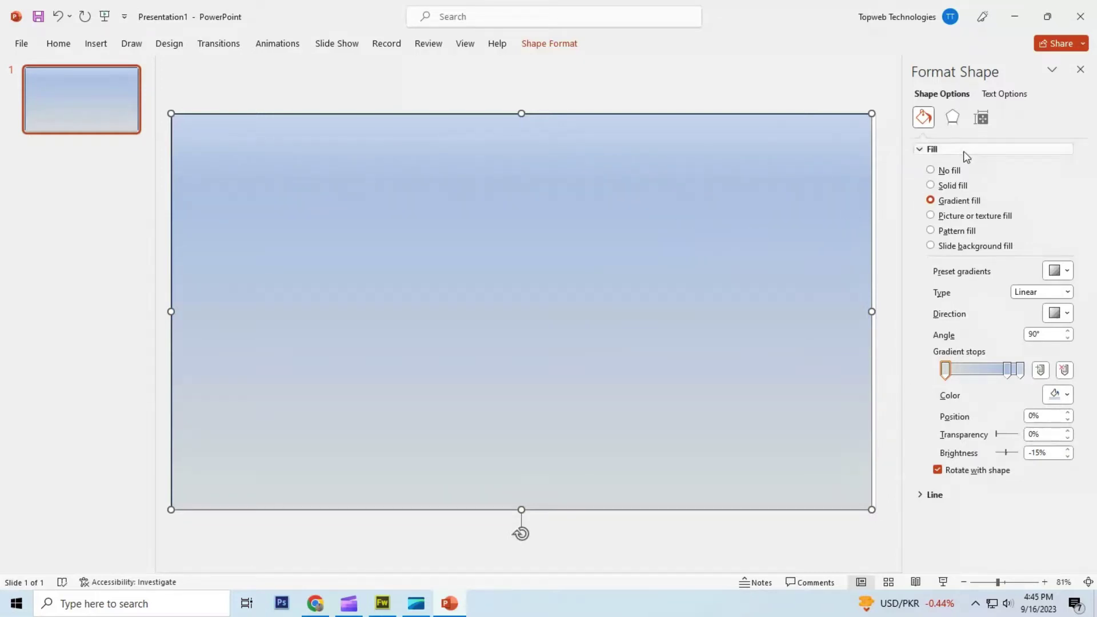
click(1078, 71)
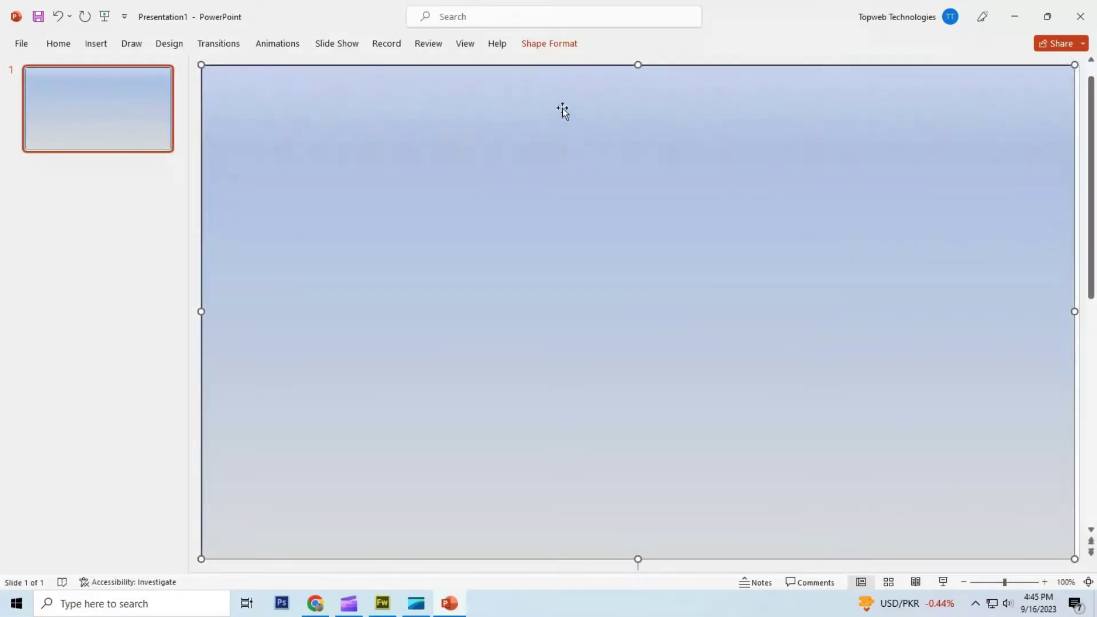
Insert the three teddy bear pictures from the Desktop folder onto the slide.
scroll(626, 174, down, 2)
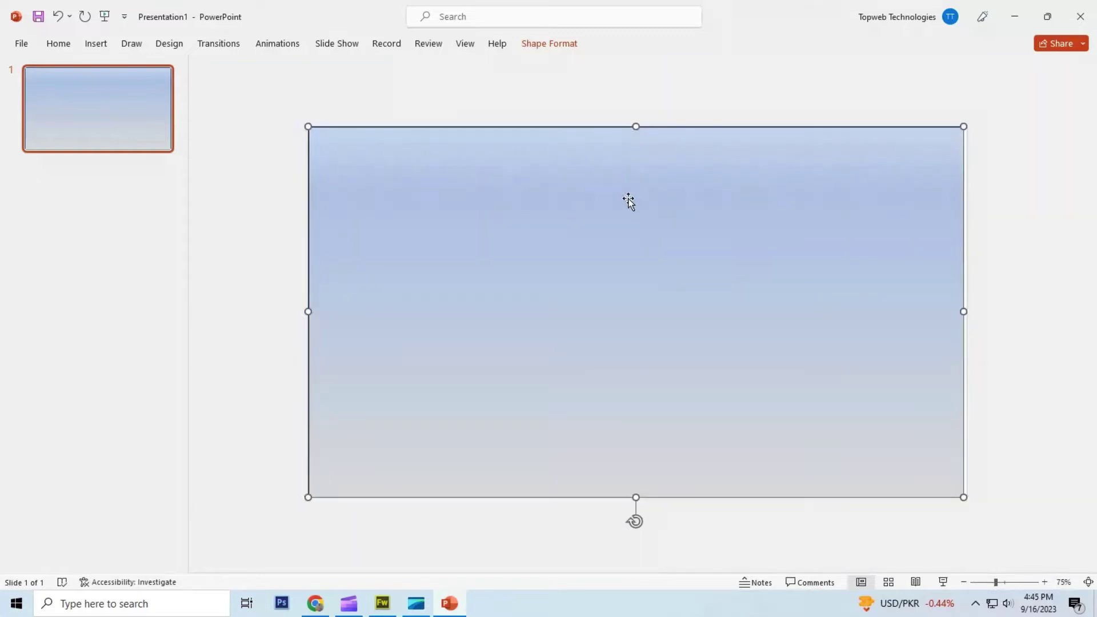
scroll(778, 254, up, 2)
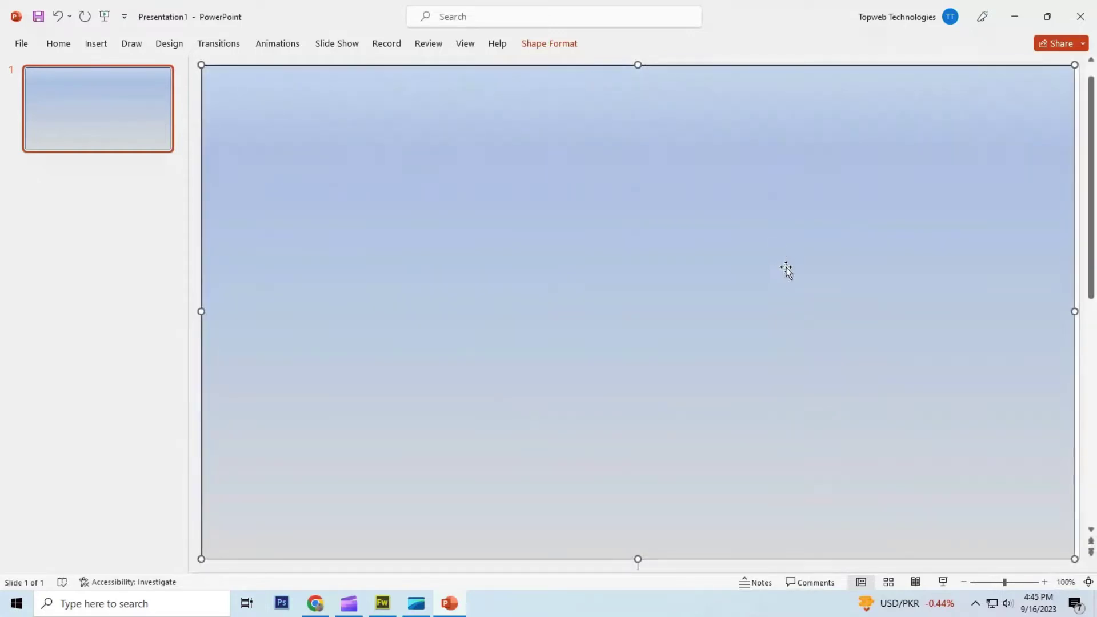
click(964, 582)
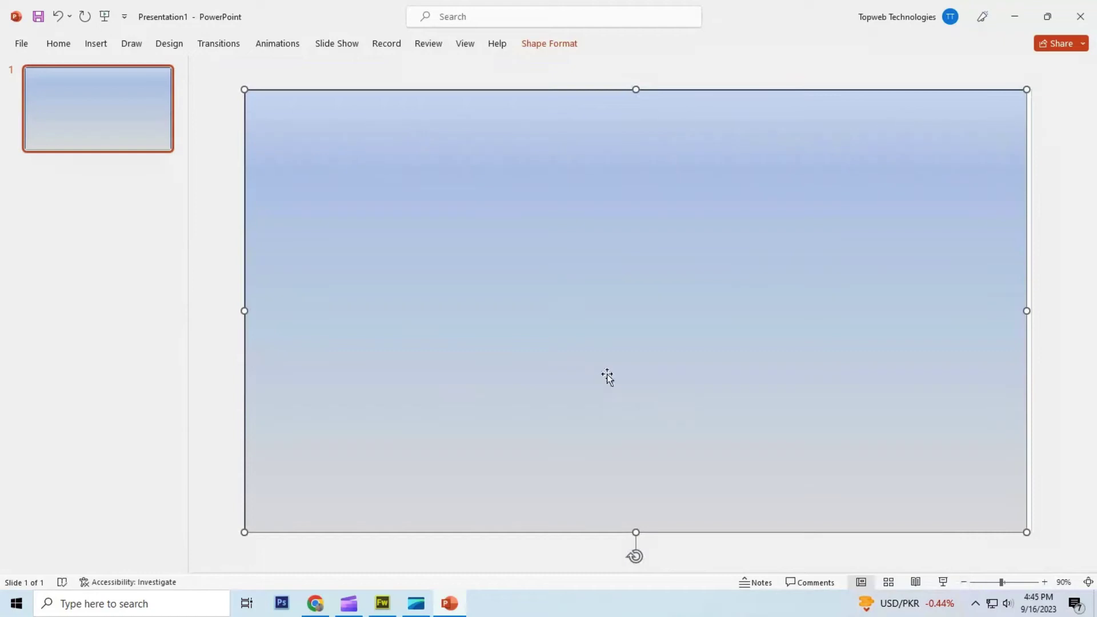
click(94, 44)
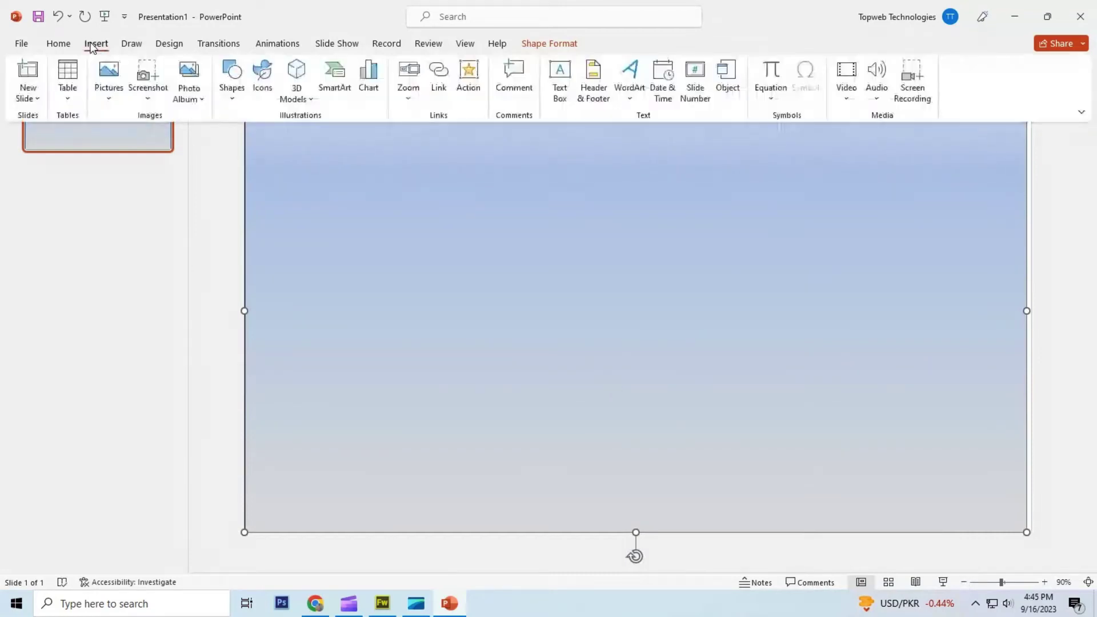
click(108, 98)
click(133, 140)
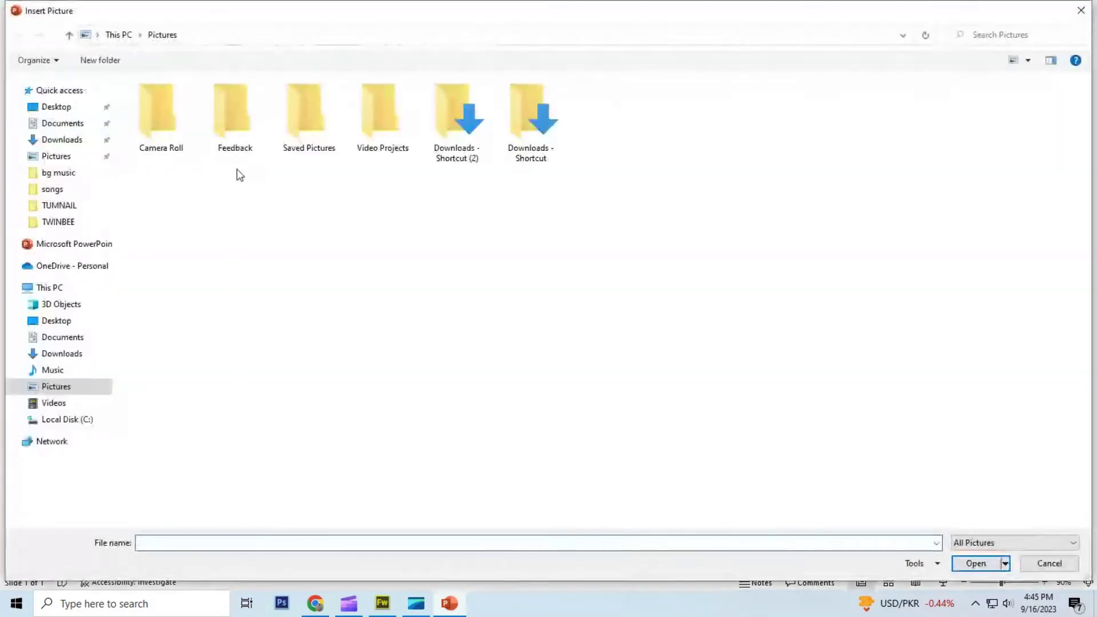
click(60, 109)
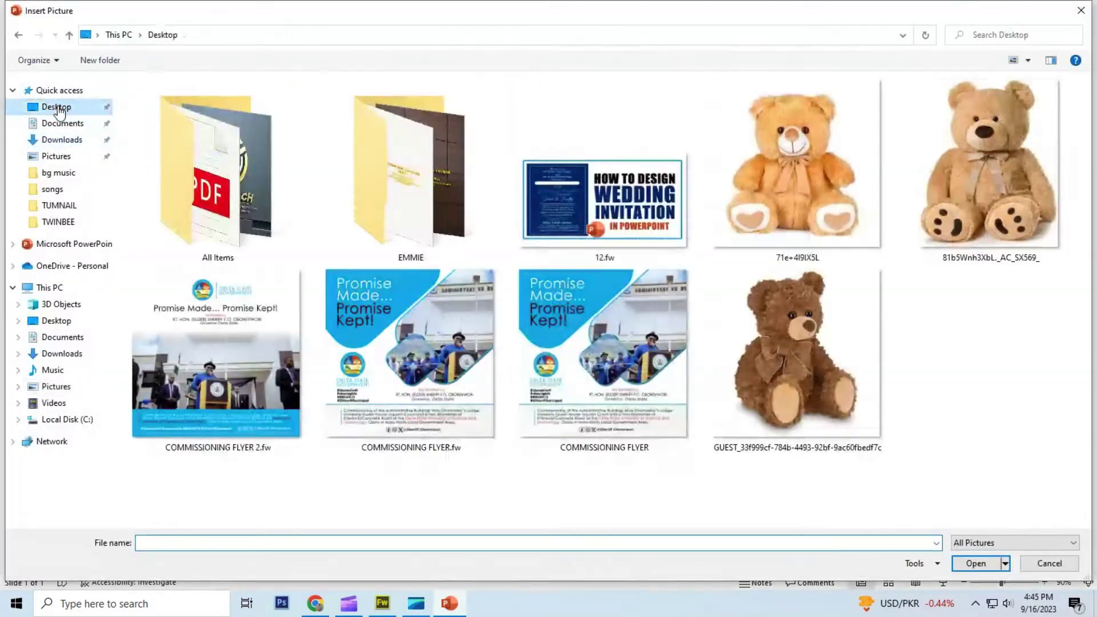
click(793, 186)
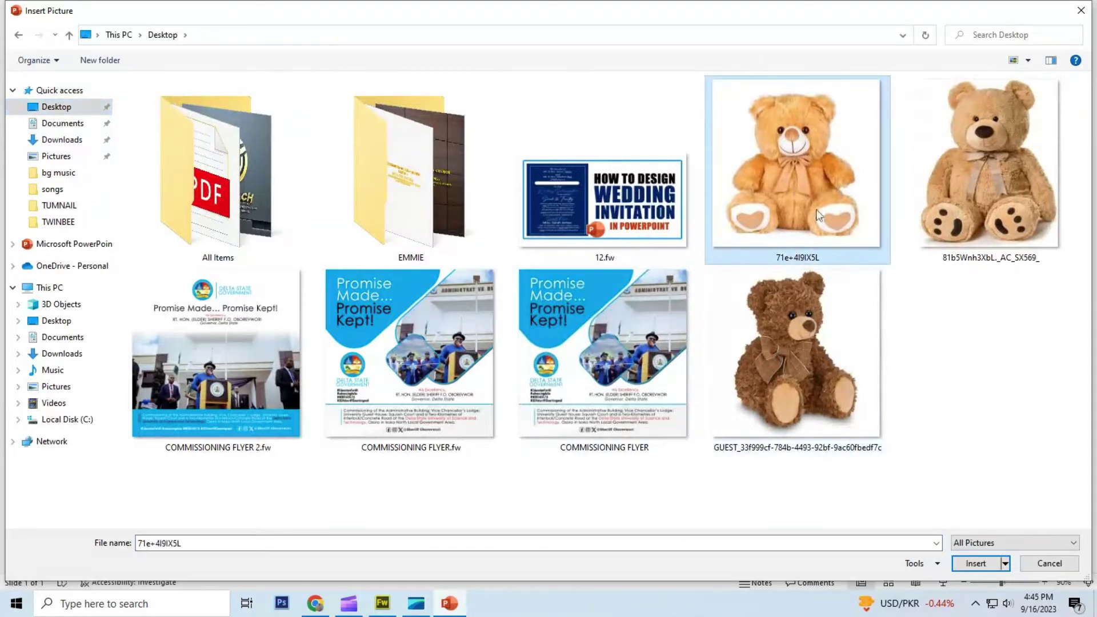
ctrl+click(978, 187)
ctrl+click(862, 359)
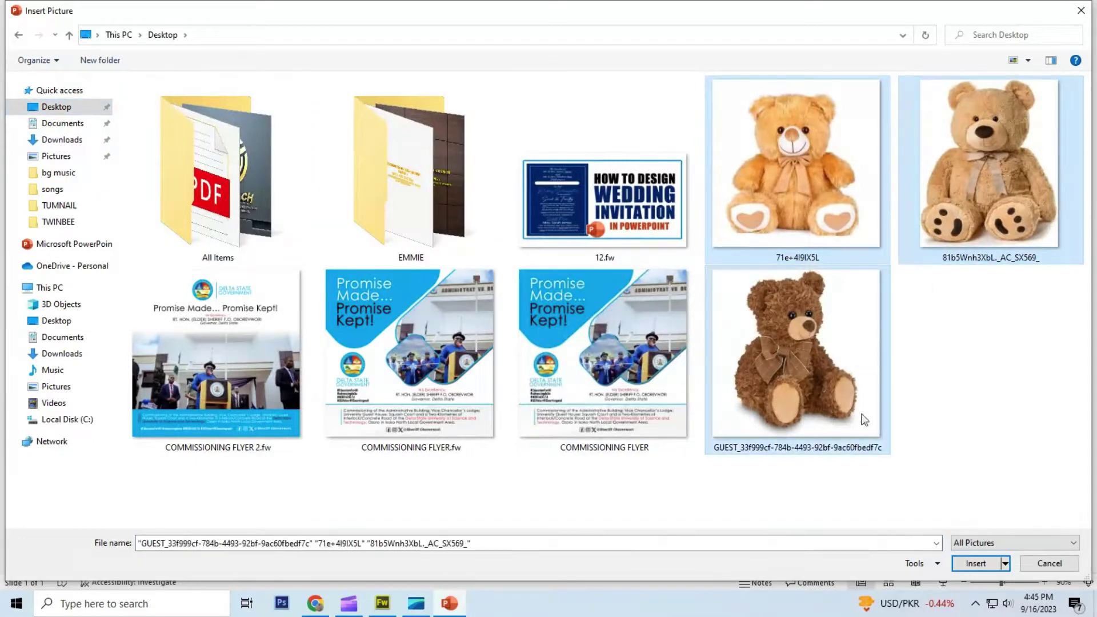
click(974, 563)
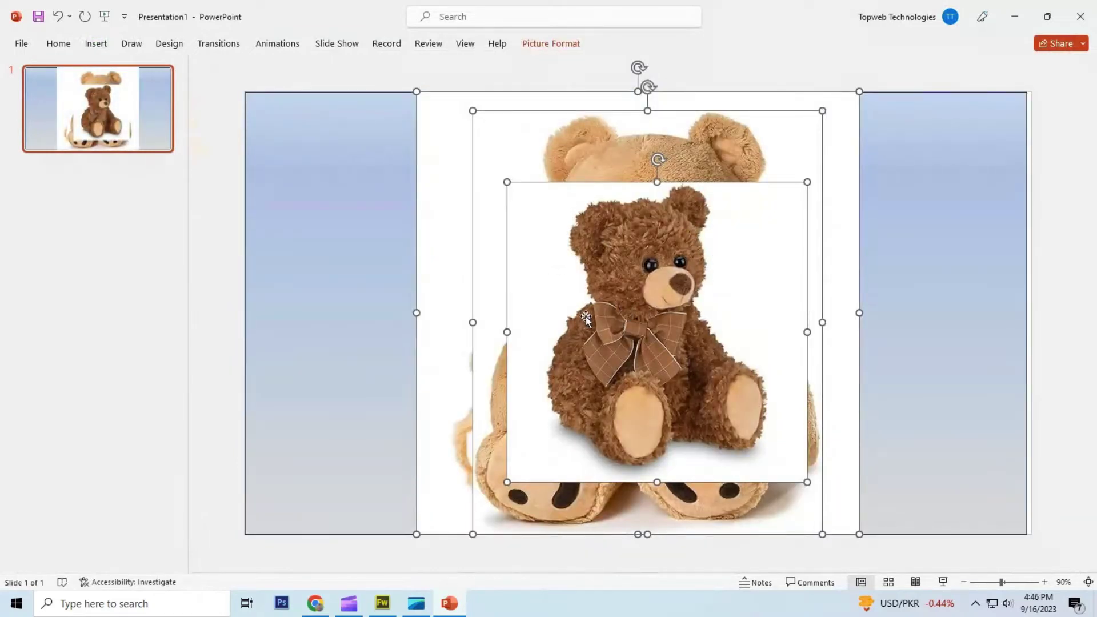
Shrink the orange and dark brown teddy pictures, placing orange on the slide's left side and dark brown on the right.
click(368, 289)
click(444, 284)
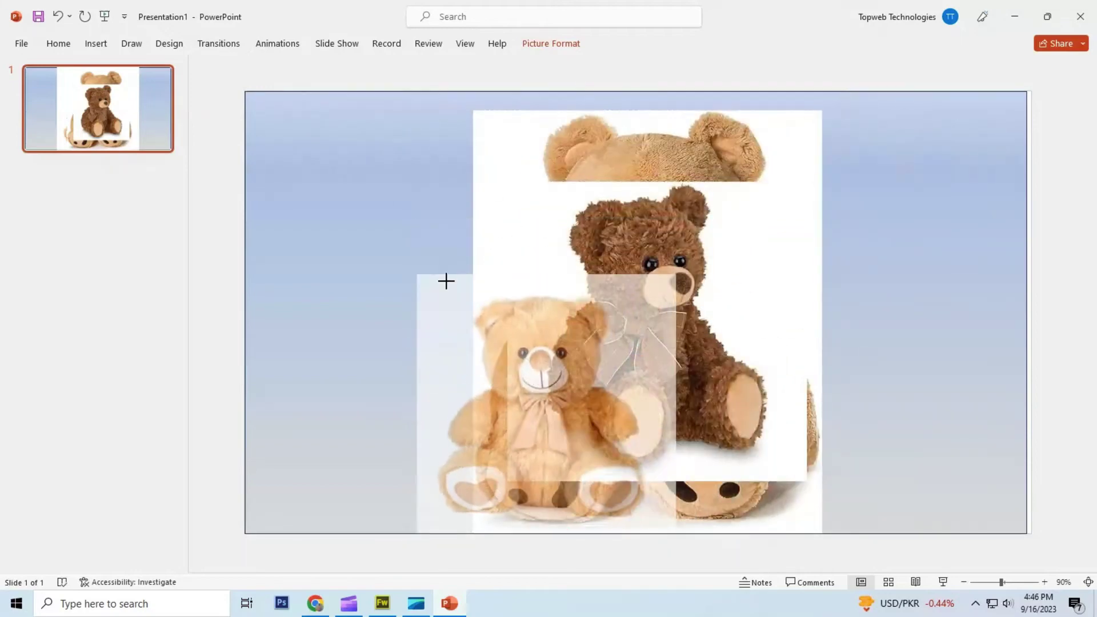
drag(446, 338, 278, 195)
drag(619, 262, 839, 243)
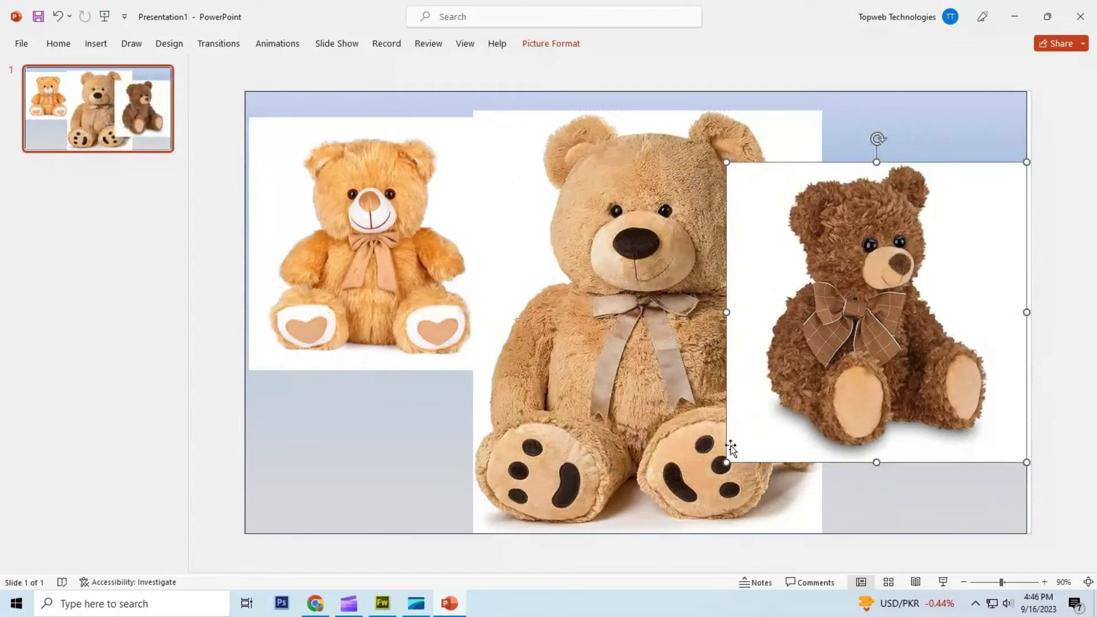
drag(726, 464, 880, 402)
Shrink the light brown teddy picture and place it midway between the other two bears.
click(708, 381)
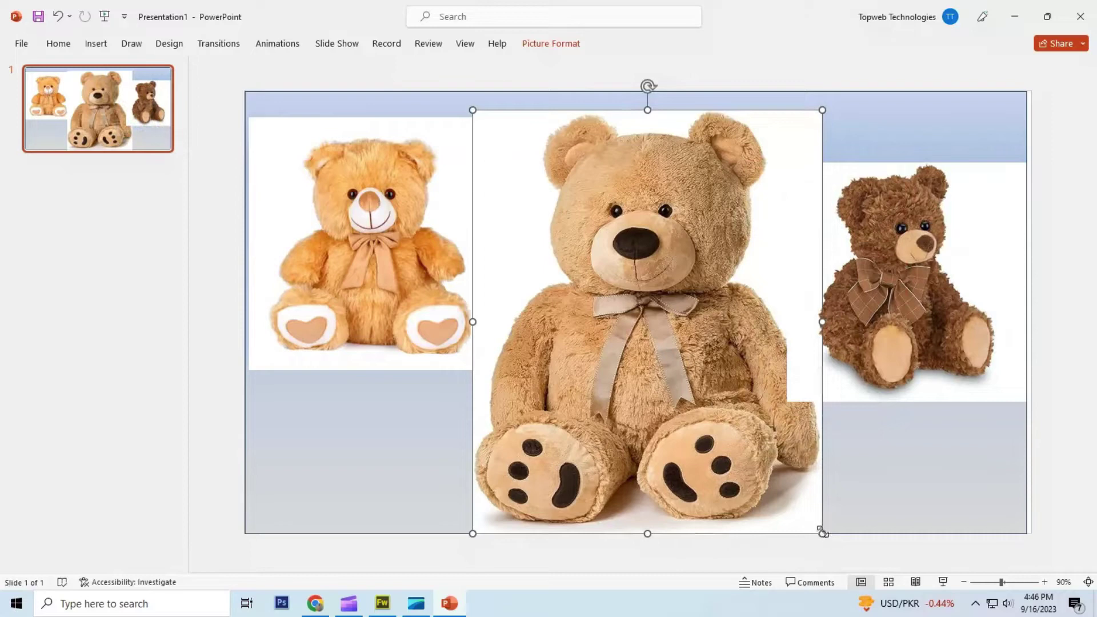
drag(823, 532, 708, 392)
drag(588, 246, 637, 270)
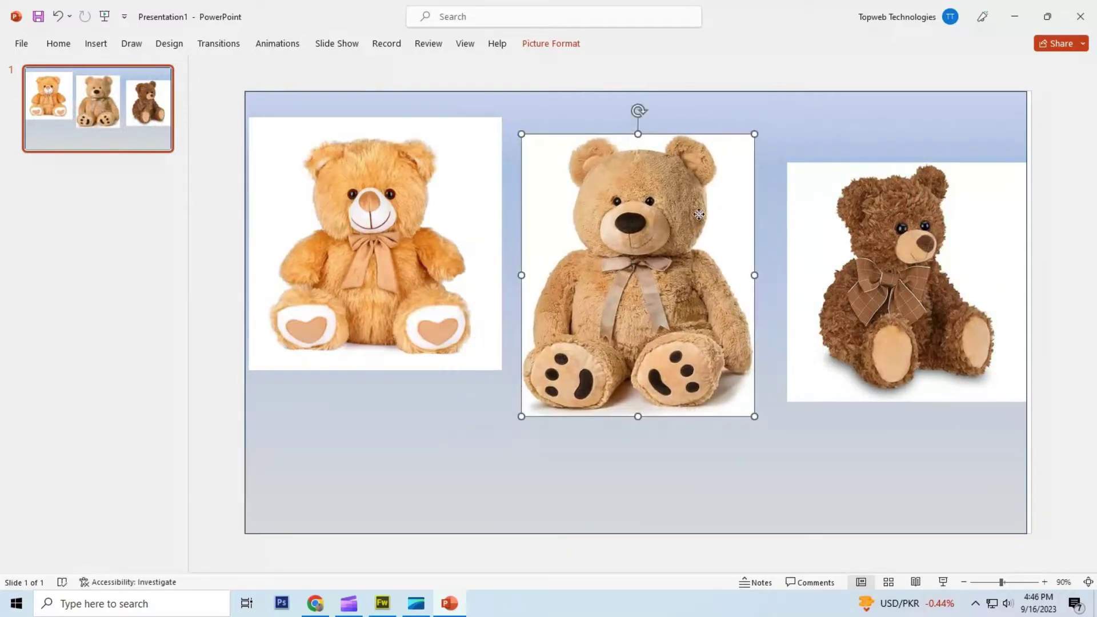
drag(699, 214, 697, 252)
Lower the orange and dark brown teddy pictures so they roughly line up with the middle bear.
drag(429, 225, 428, 303)
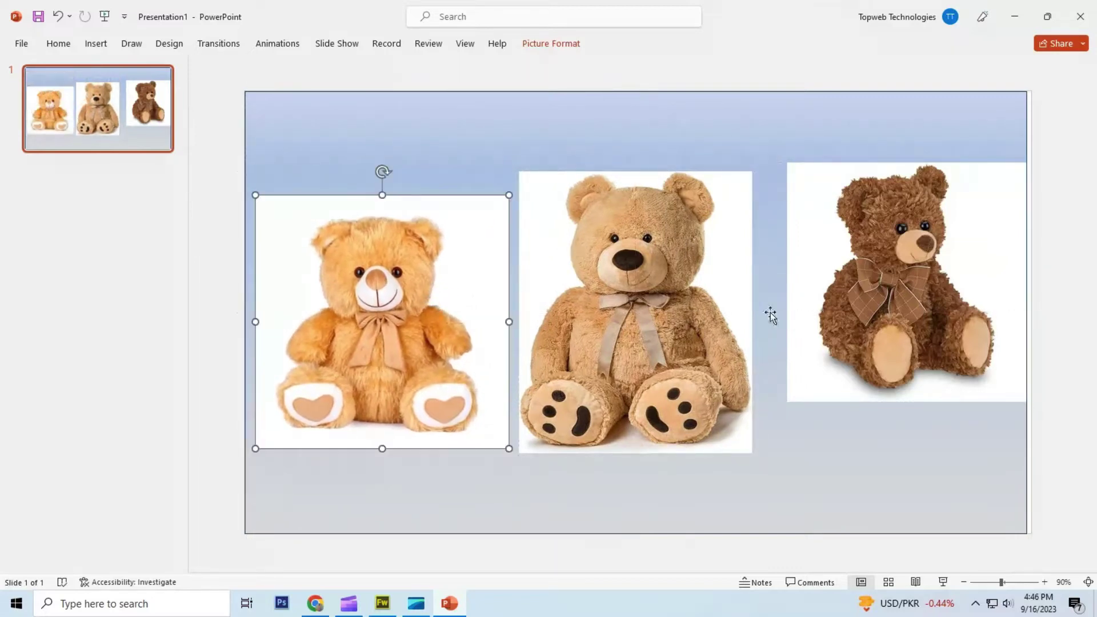
drag(872, 297, 854, 314)
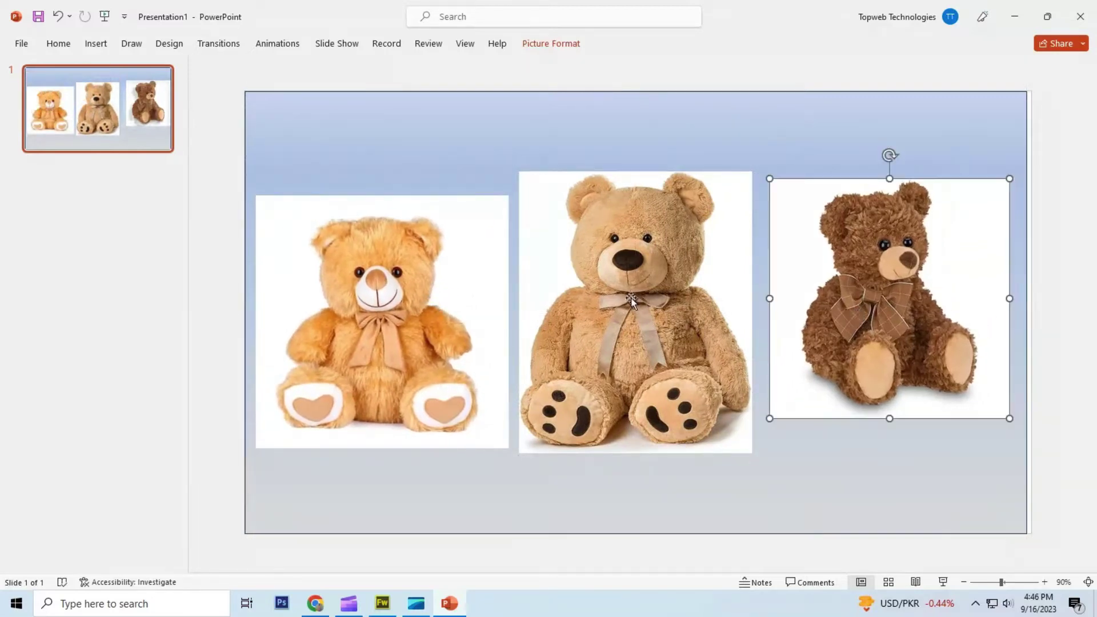
Remove the outline from the gradient background rectangle.
click(396, 299)
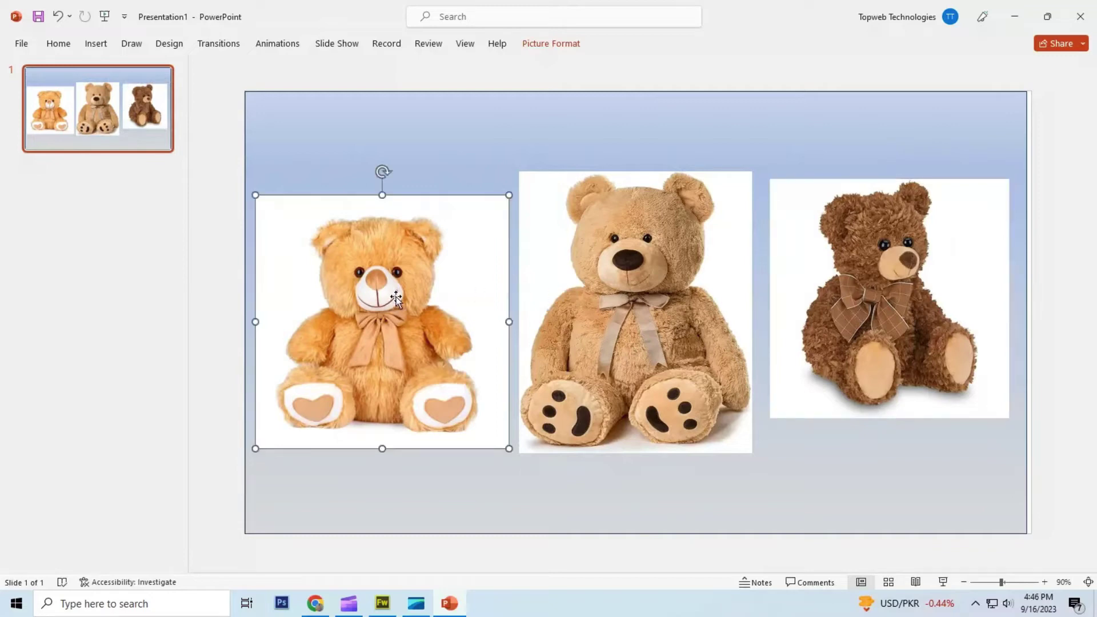
ctrl+scroll(396, 299, up, 1)
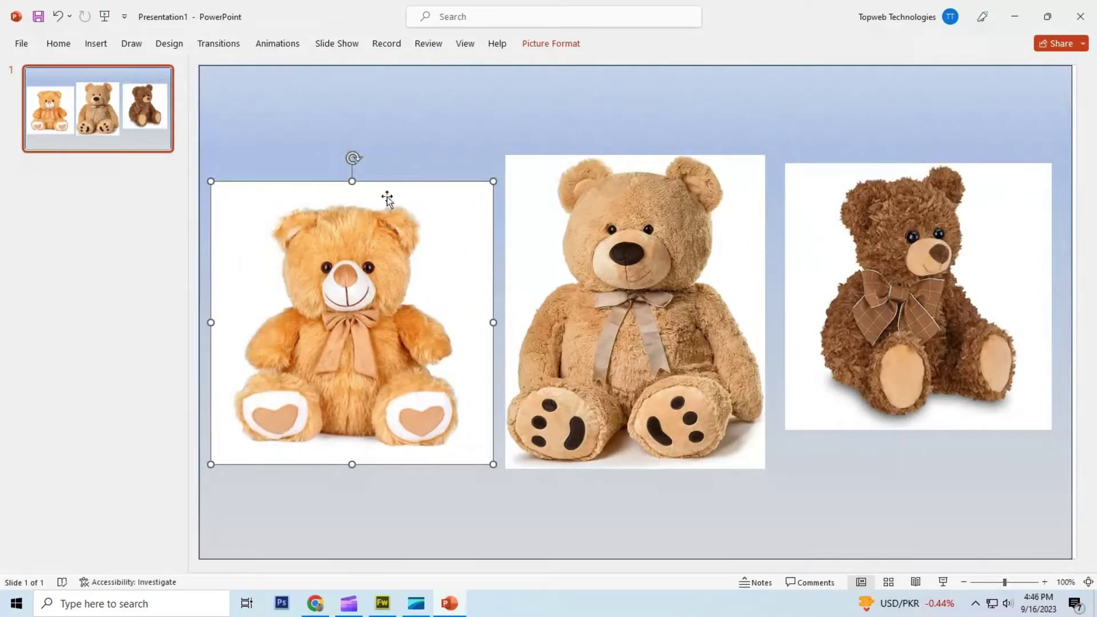
click(380, 129)
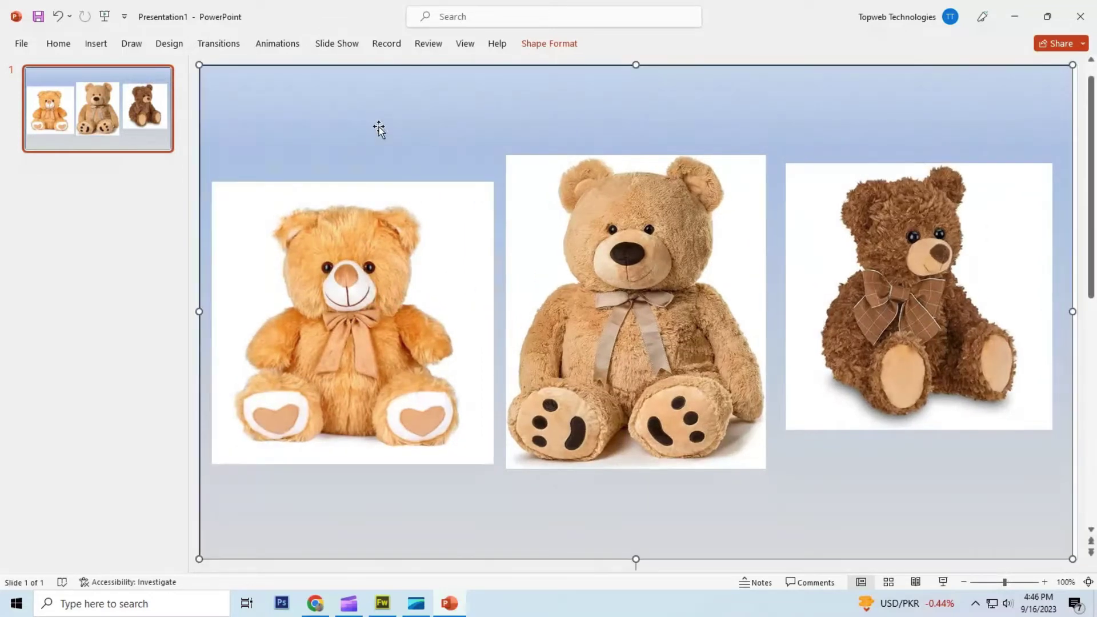
click(566, 44)
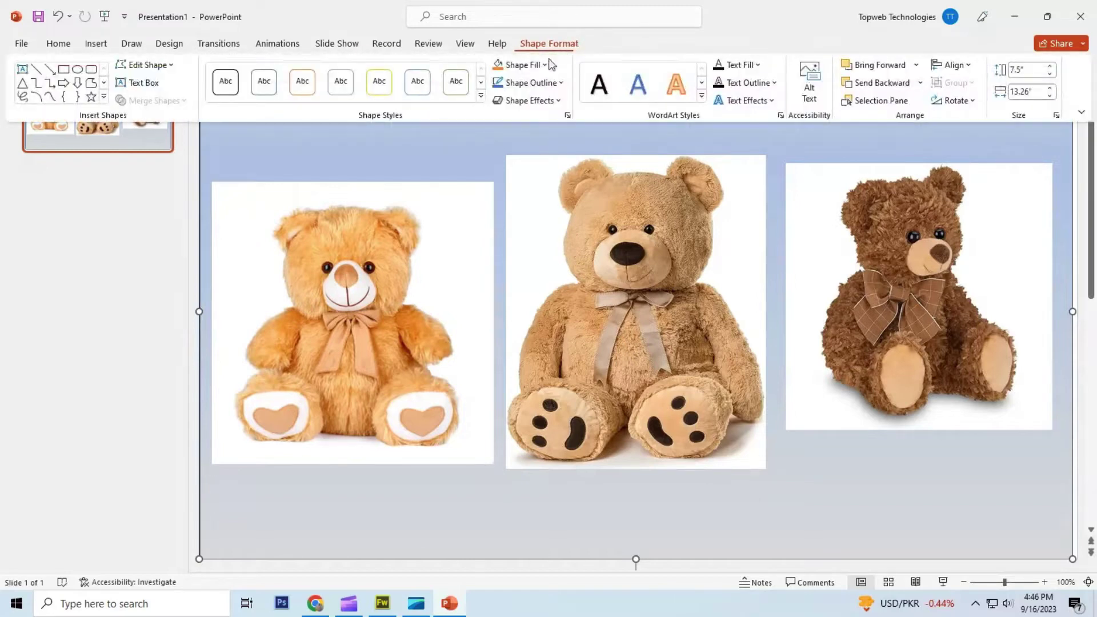
click(529, 82)
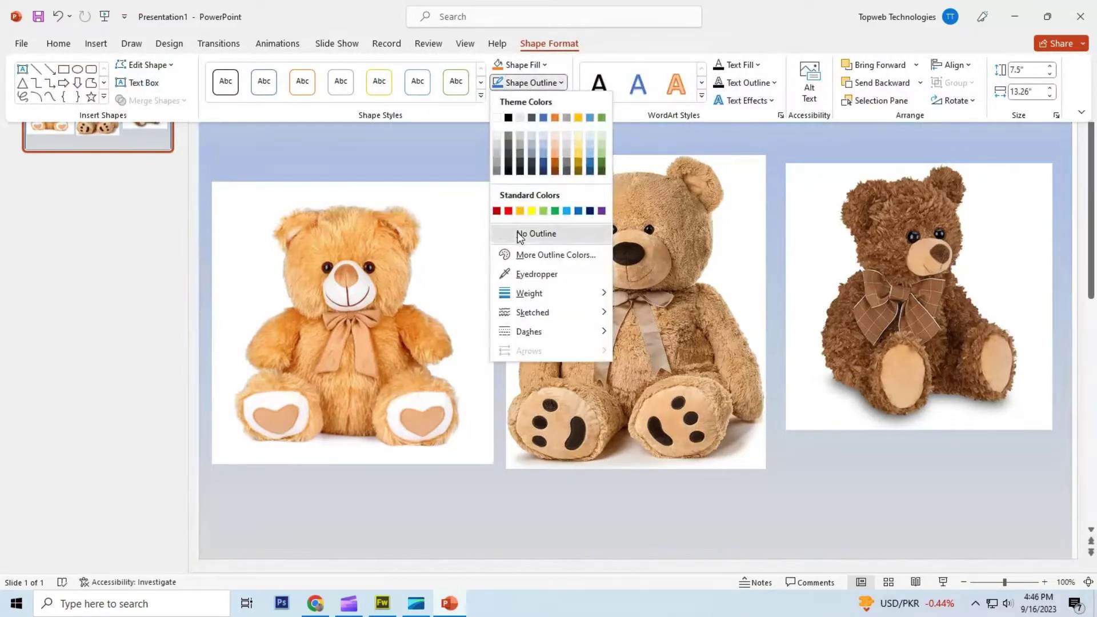
click(518, 232)
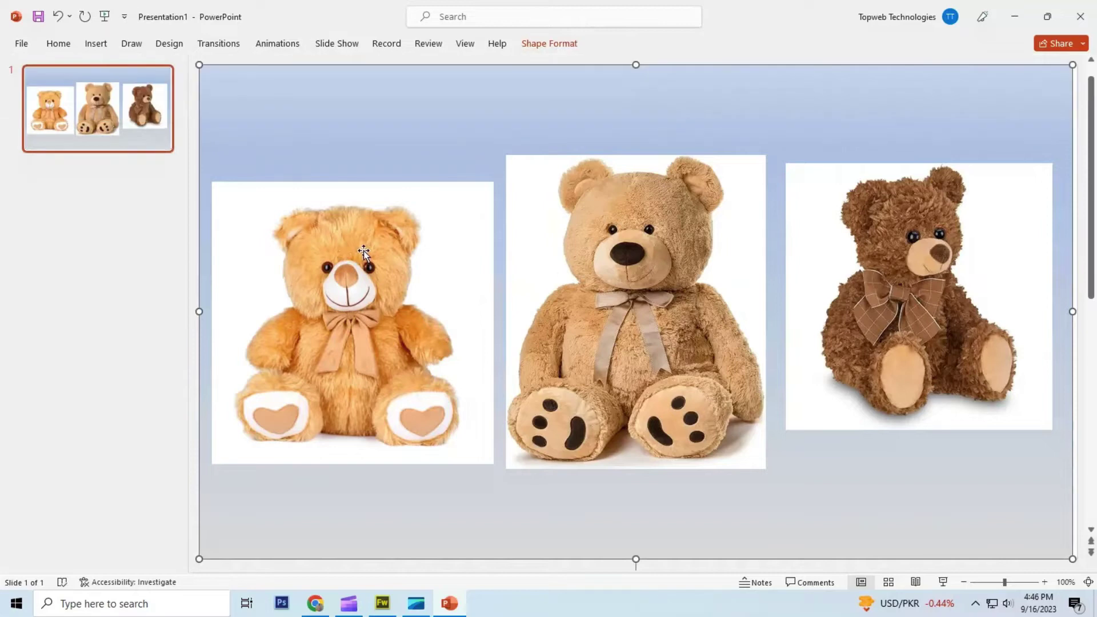
Start background removal on the orange teddy picture and mark its muzzle as an area to keep.
click(362, 254)
click(565, 42)
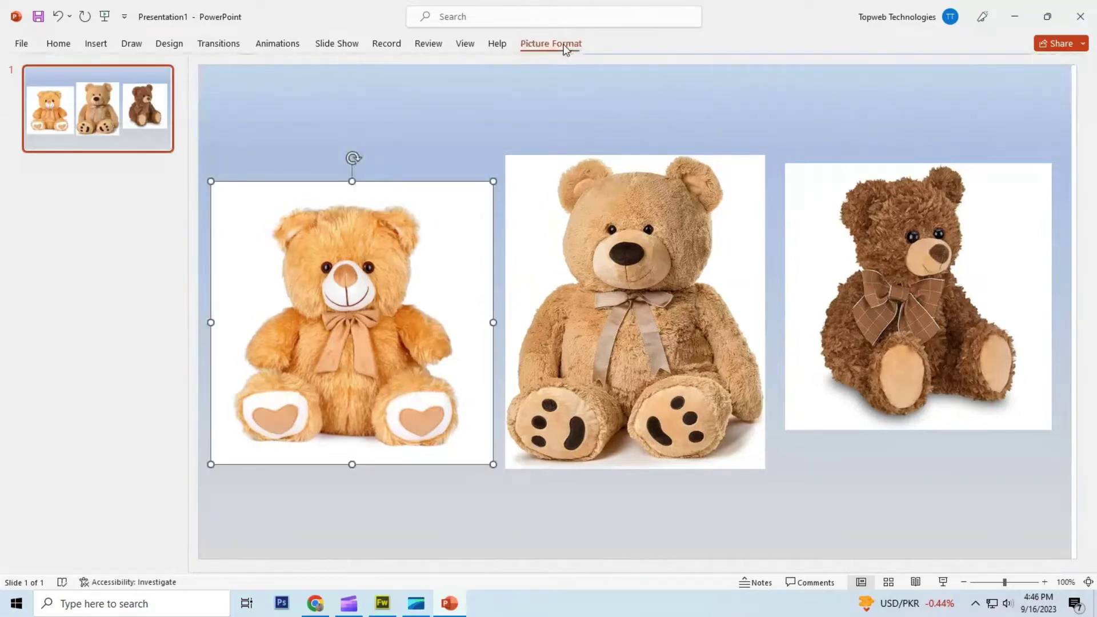
click(38, 74)
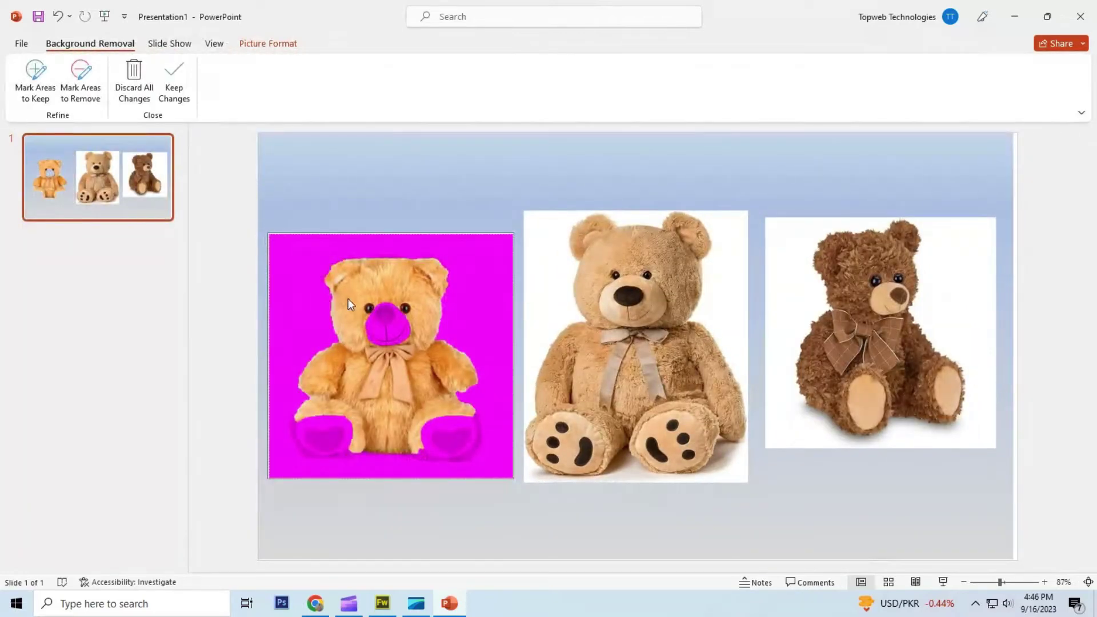
scroll(378, 317, up, 4)
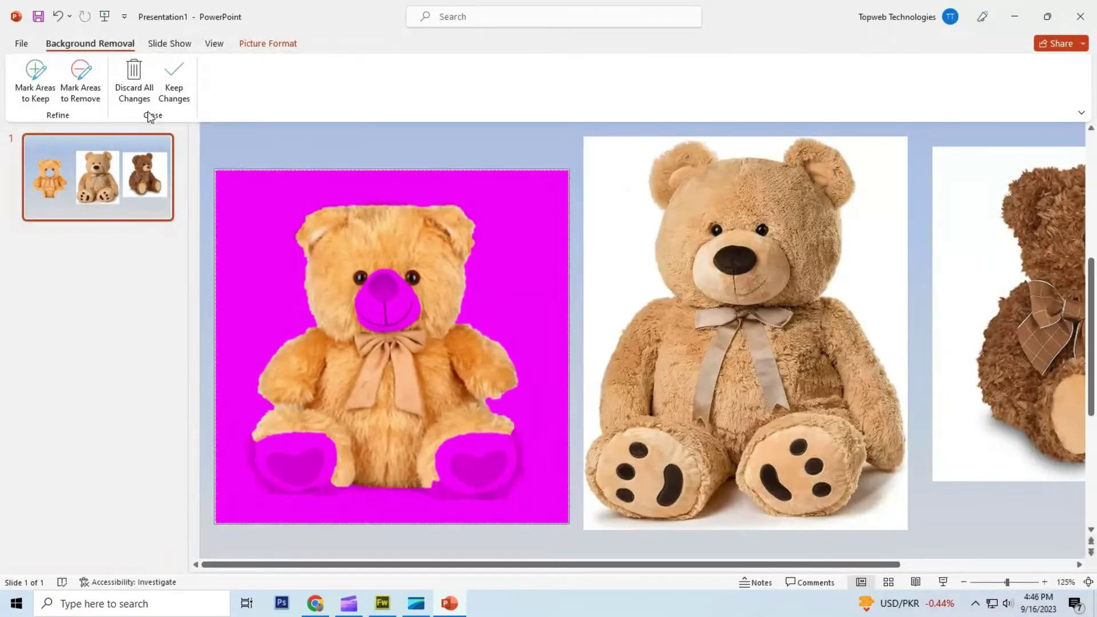
click(36, 79)
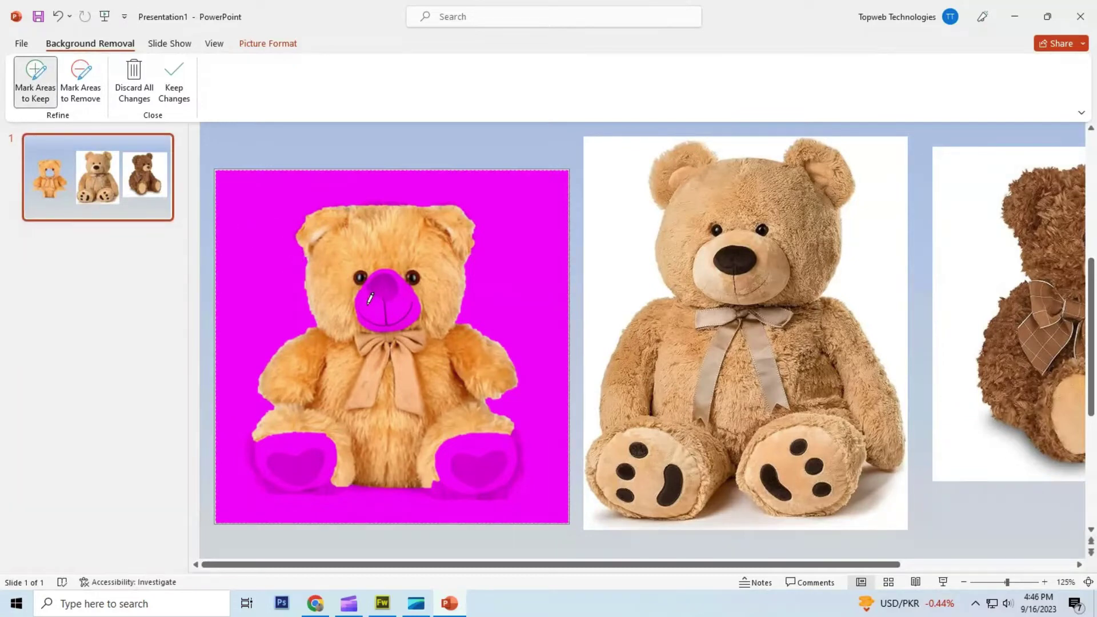
drag(371, 299, 394, 299)
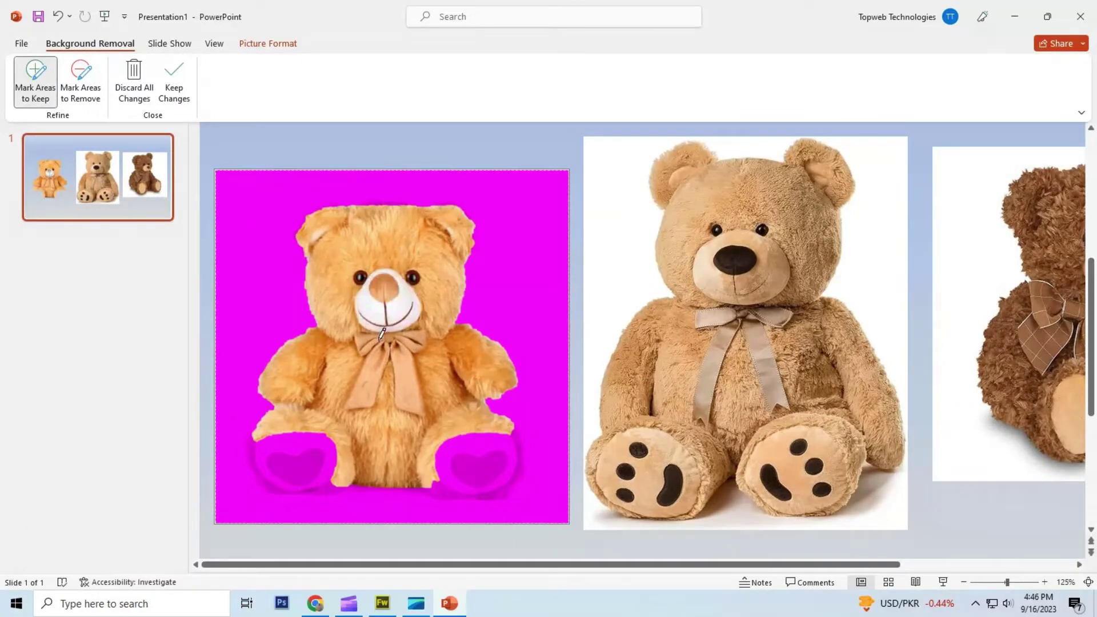
Mark the orange teddy's two feet and the top of its head as areas to keep, and apply the background removal.
mouse_move(278, 482)
mouse_down()
mouse_move(308, 435)
mouse_move(346, 447)
mouse_up()
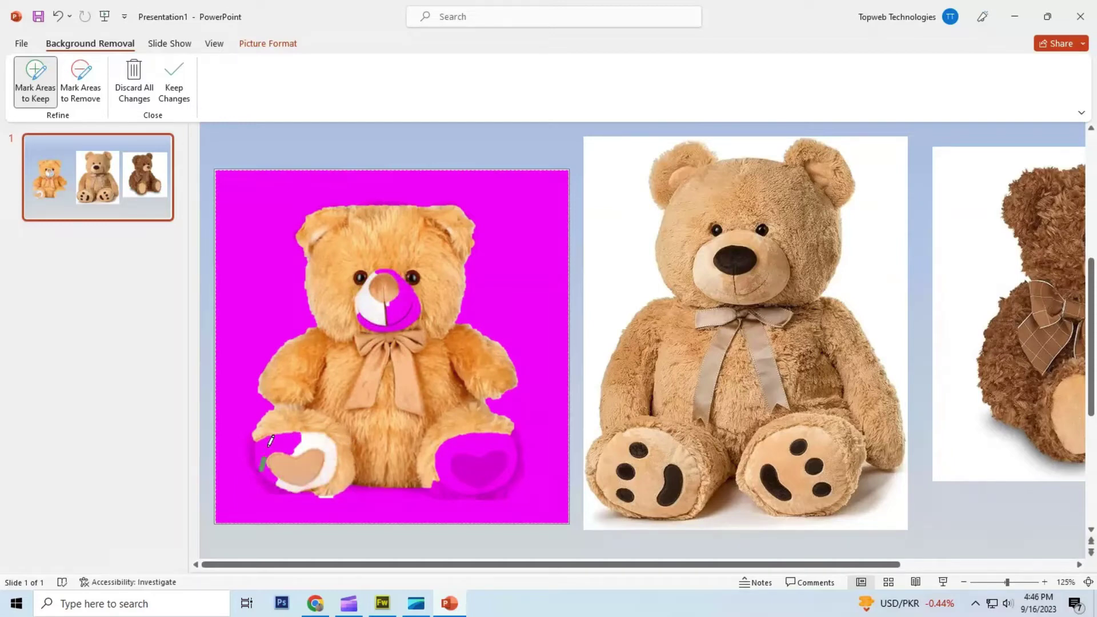
mouse_move(271, 440)
mouse_down()
mouse_move(286, 430)
mouse_move(301, 441)
mouse_up()
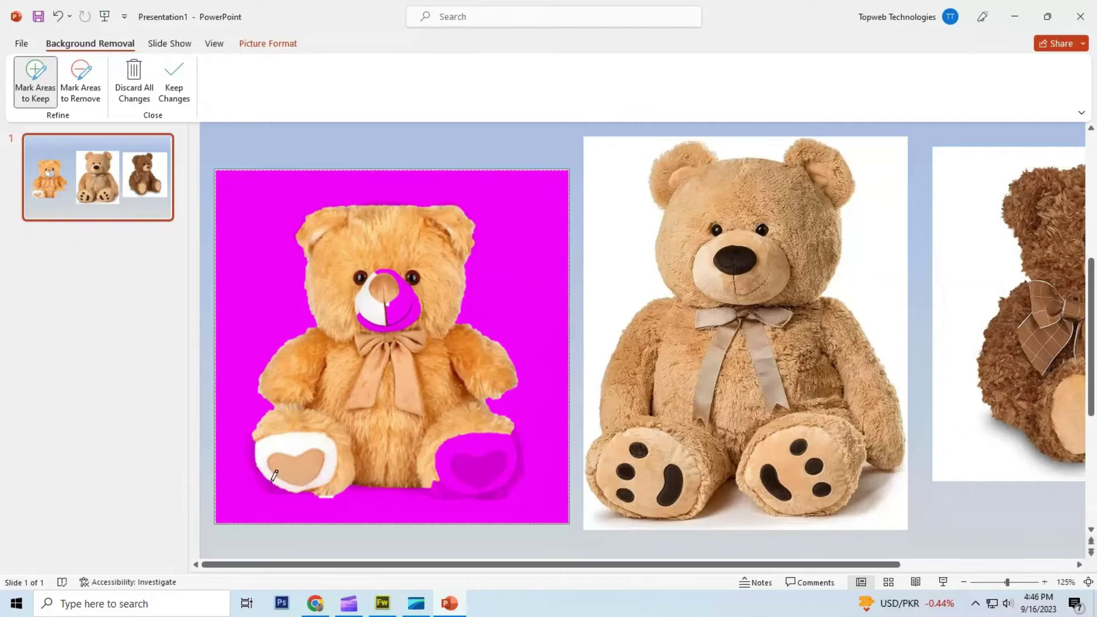
mouse_move(266, 484)
mouse_down()
mouse_move(266, 460)
mouse_move(285, 454)
mouse_move(258, 448)
mouse_move(281, 440)
mouse_move(264, 434)
mouse_up()
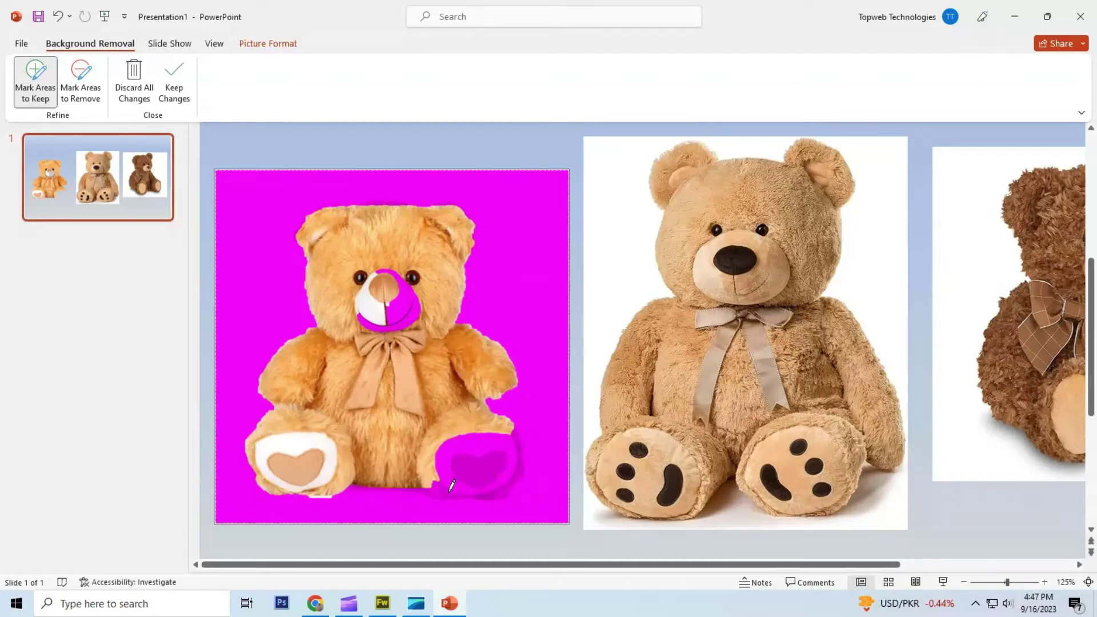
drag(462, 472, 501, 439)
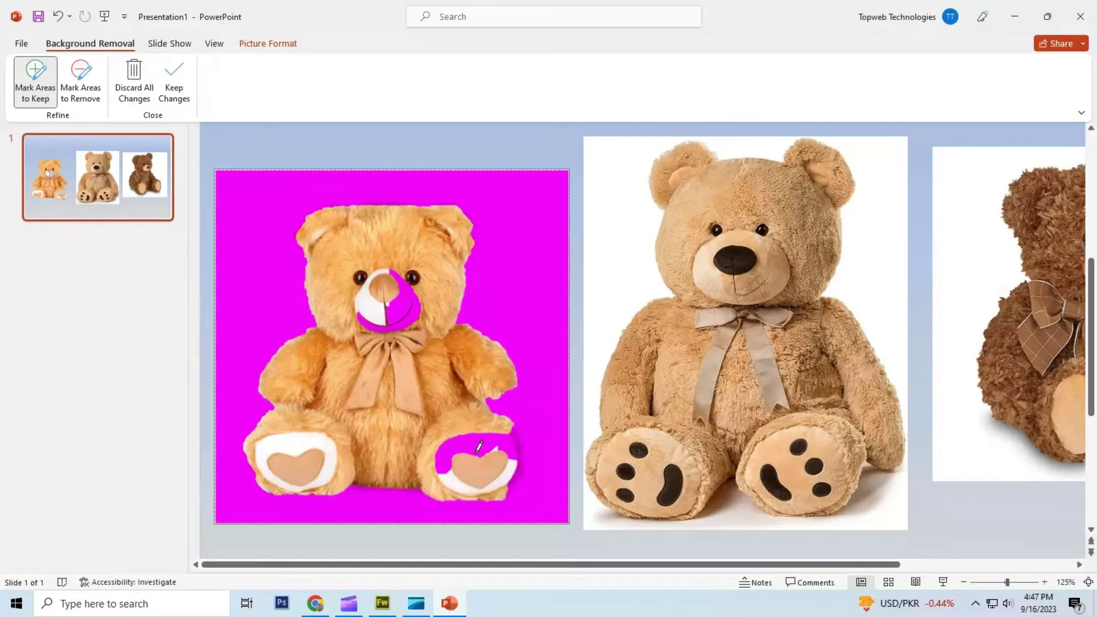
mouse_move(479, 446)
mouse_down()
mouse_move(480, 416)
mouse_move(487, 431)
mouse_up()
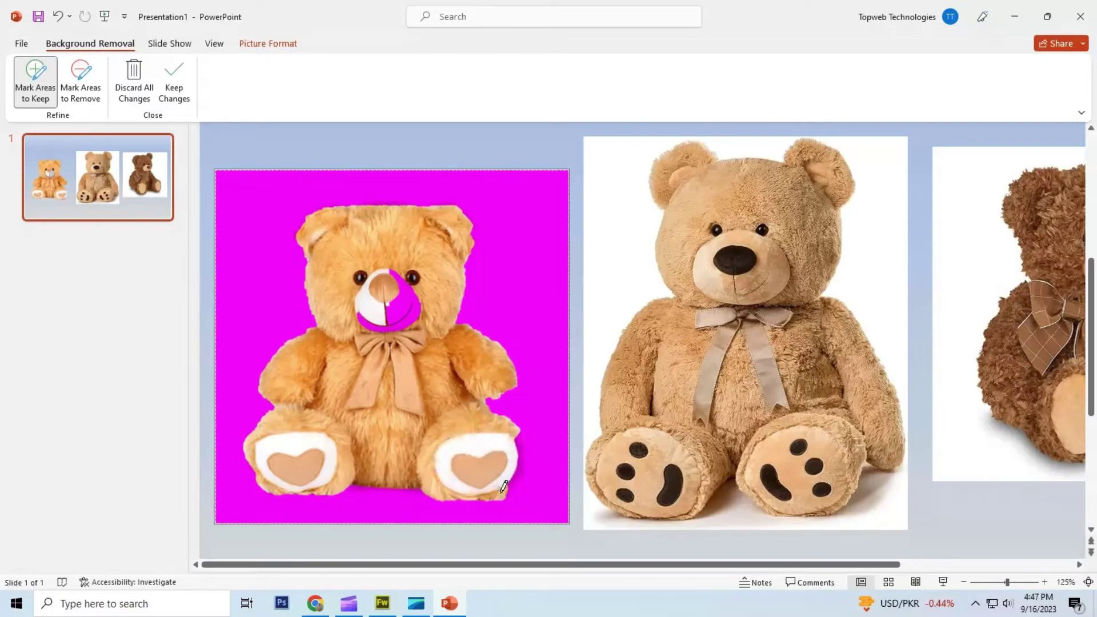
drag(518, 470, 509, 454)
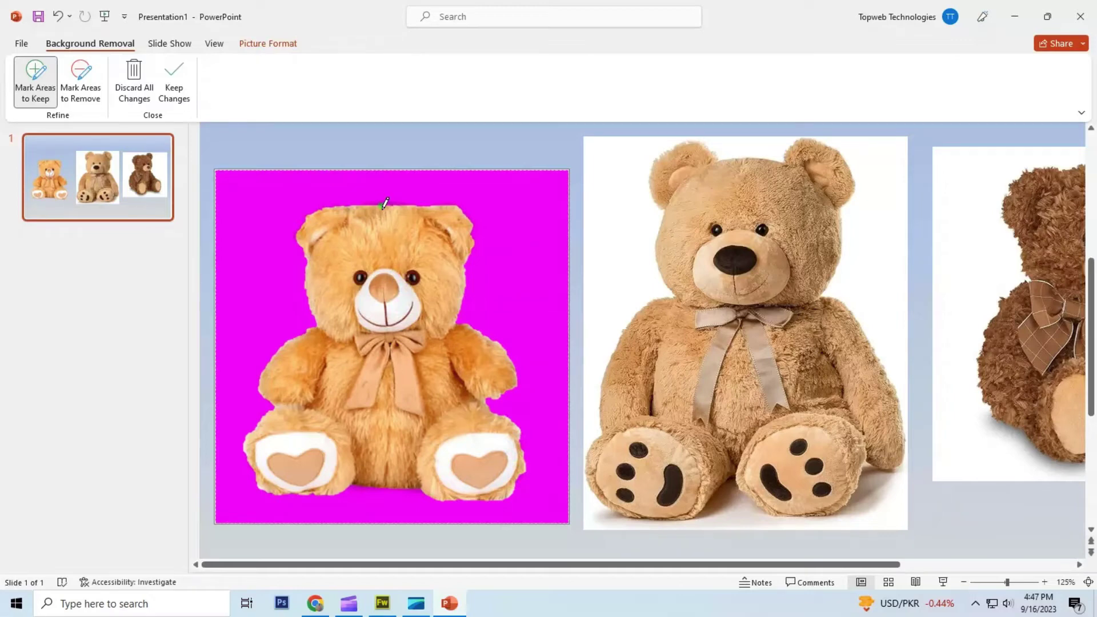
drag(415, 217, 412, 224)
click(176, 73)
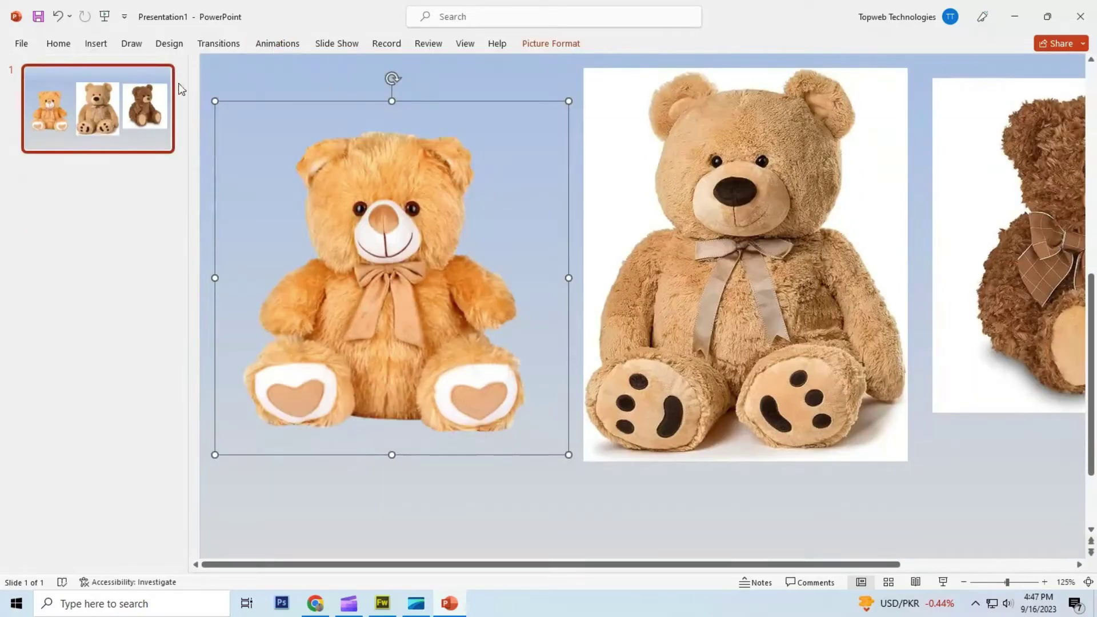
Start background removal on the light brown teddy picture and mark its face, nose and both ears as areas to keep.
click(675, 233)
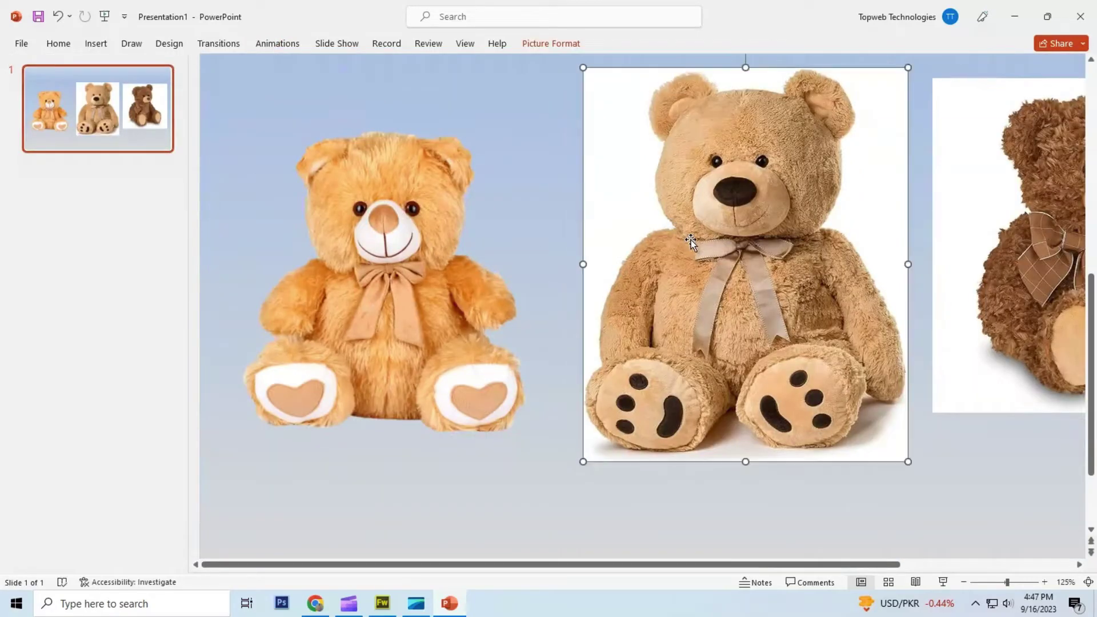
click(557, 44)
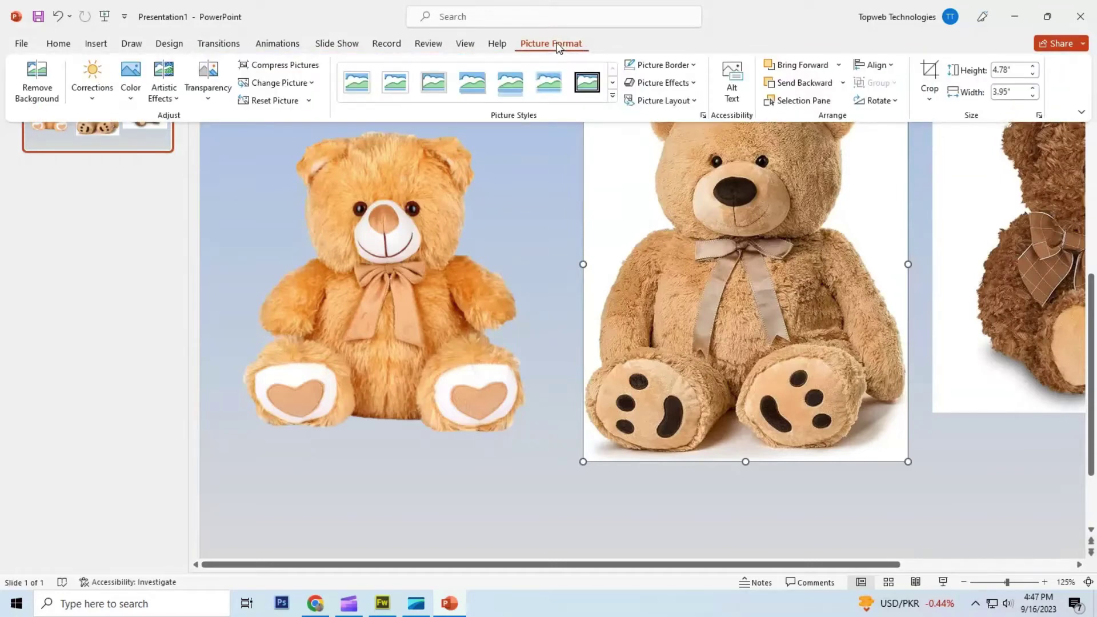
click(32, 80)
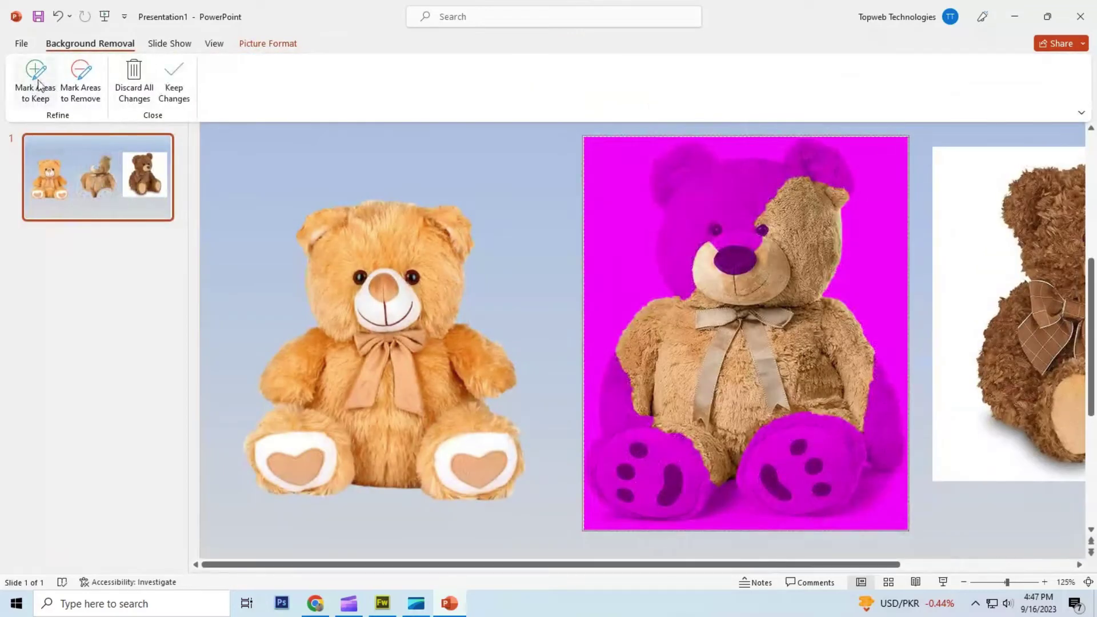
click(34, 71)
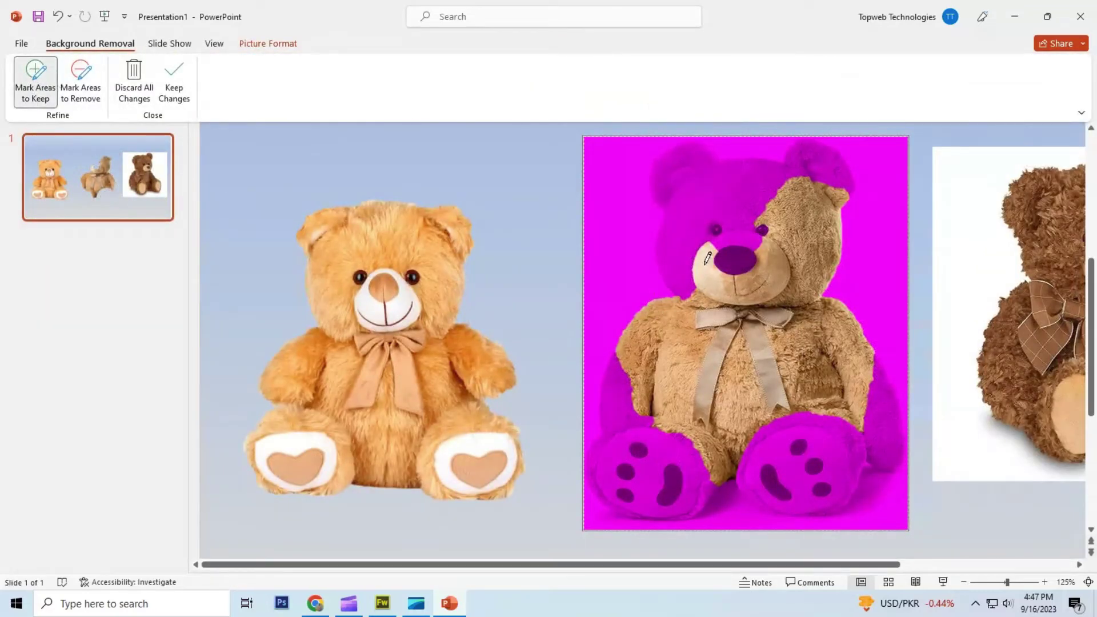
drag(734, 242, 730, 194)
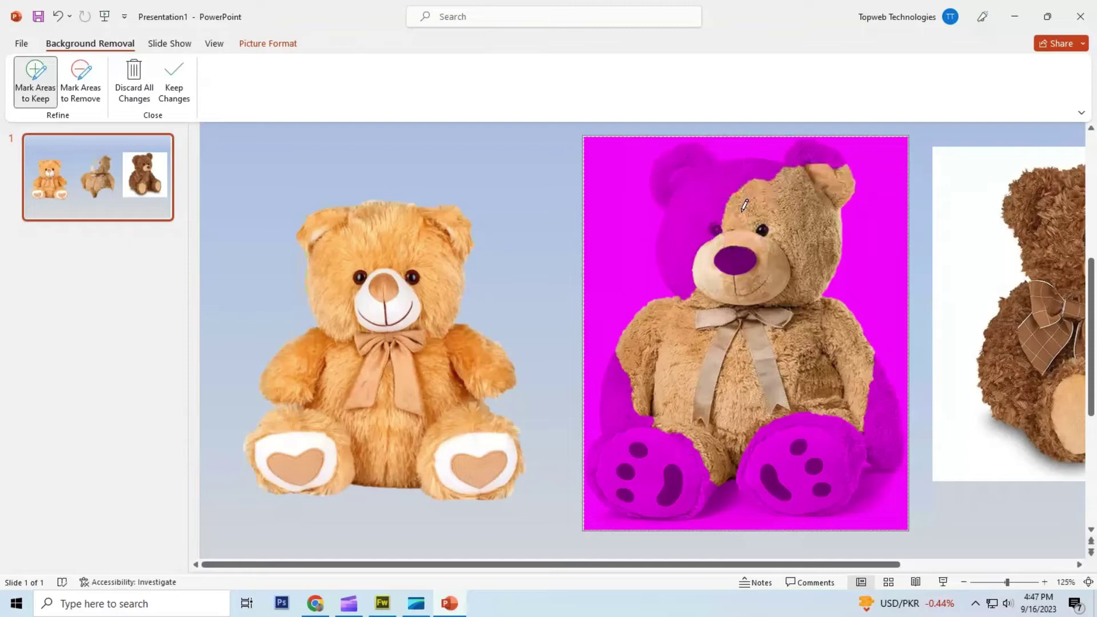
mouse_move(750, 264)
mouse_down()
mouse_move(745, 234)
mouse_move(690, 213)
mouse_move(719, 165)
mouse_move(691, 170)
mouse_move(697, 181)
mouse_up()
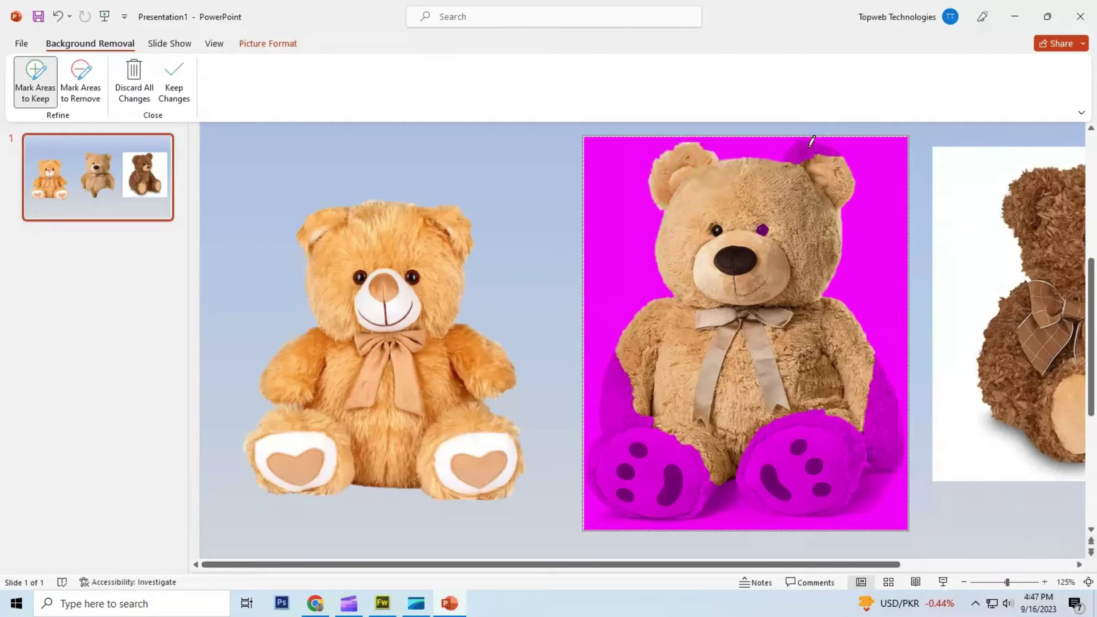
drag(812, 141, 818, 162)
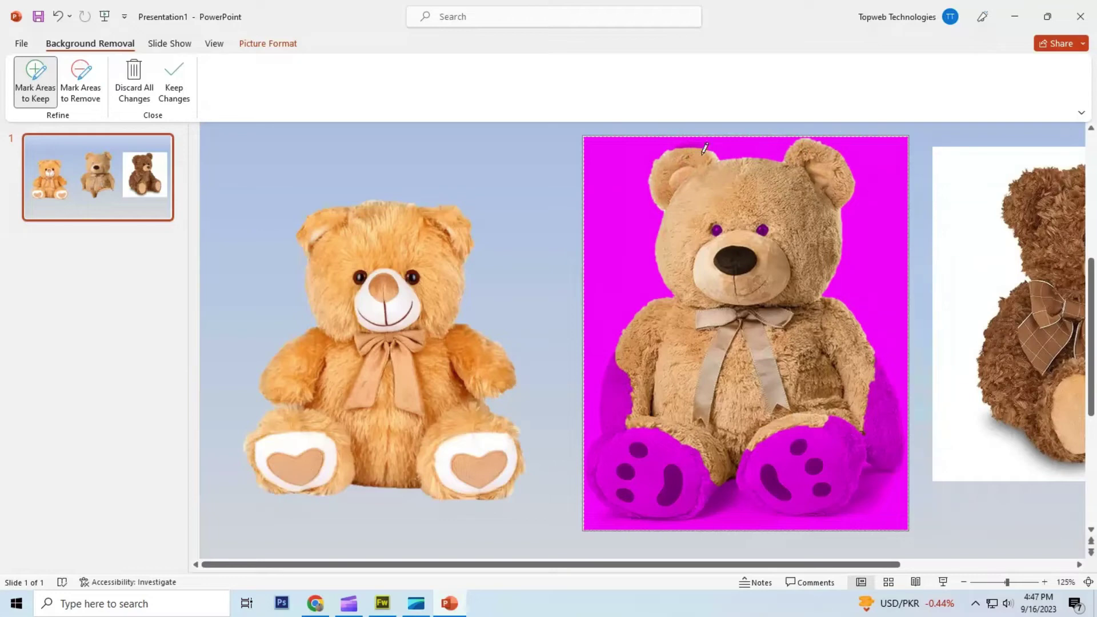
drag(696, 138, 698, 160)
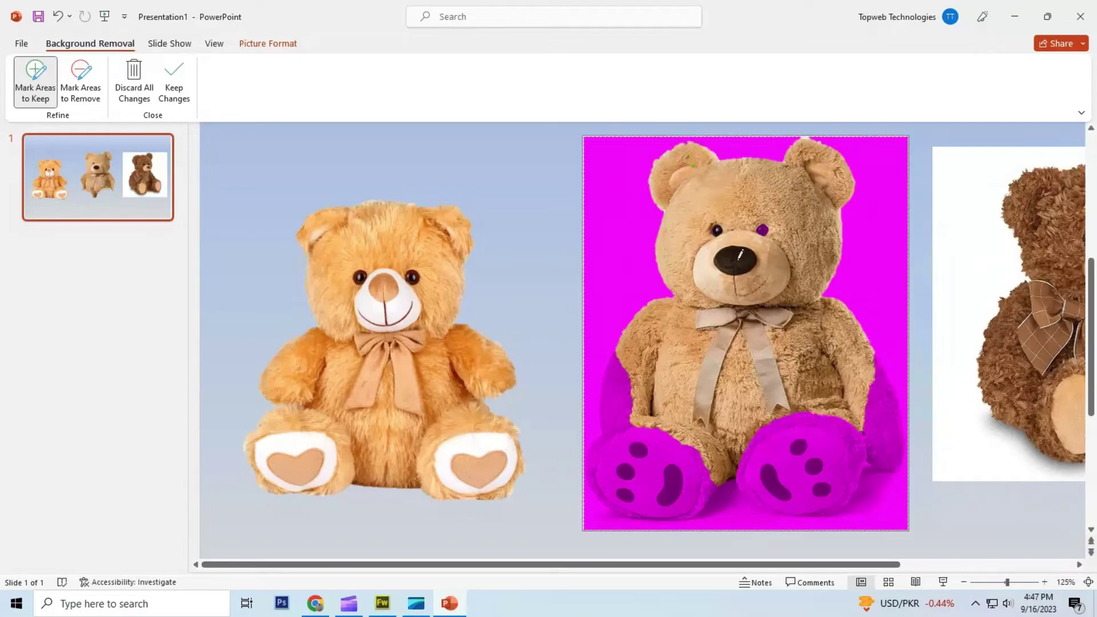
Mark the light brown teddy's feet, arms and ear edge as areas to keep, and apply the background removal.
drag(623, 503, 668, 430)
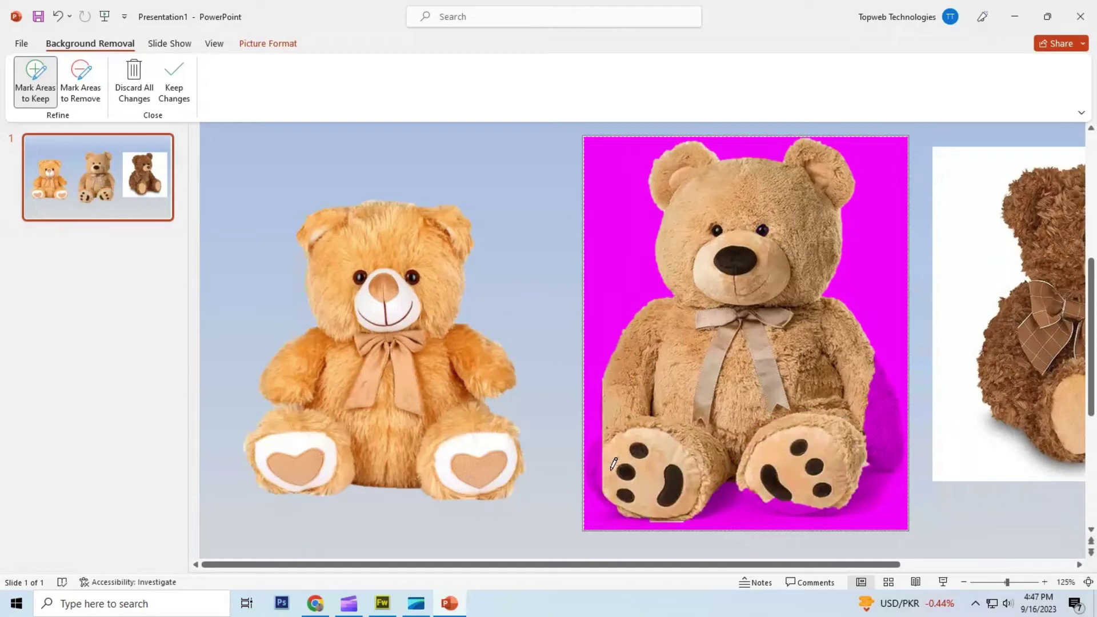
drag(611, 456, 612, 454)
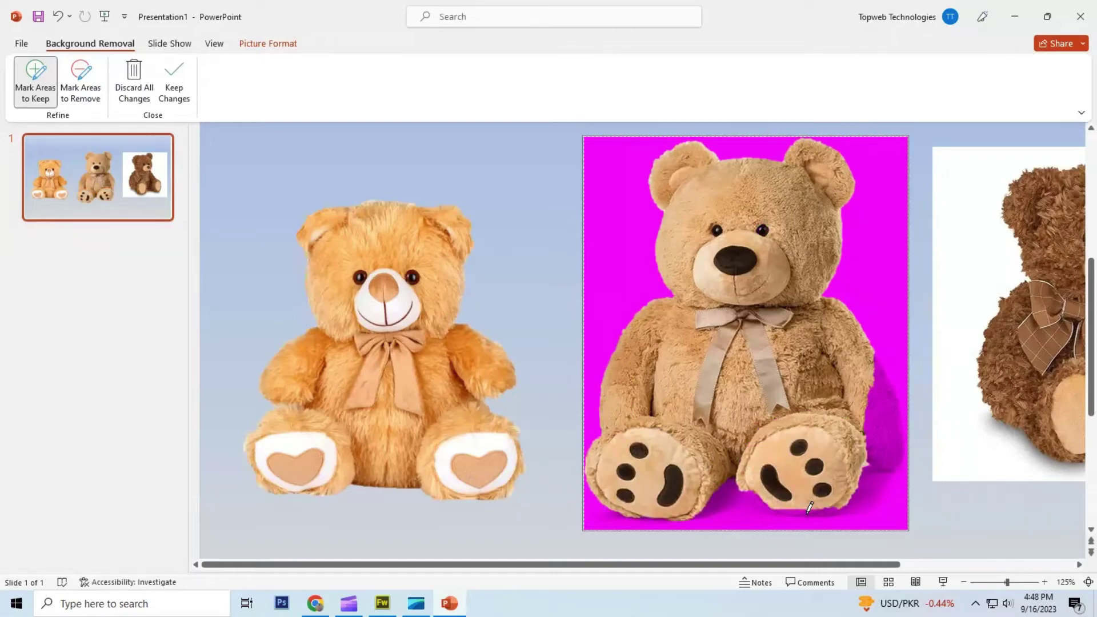
drag(810, 507, 811, 505)
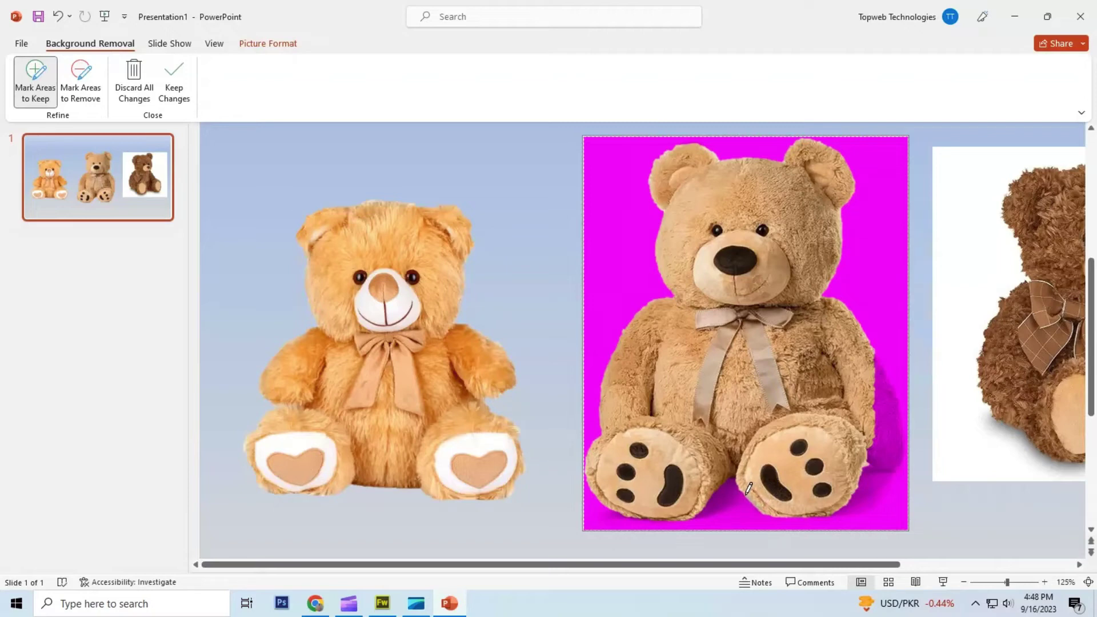
drag(887, 453, 873, 394)
drag(900, 440, 879, 420)
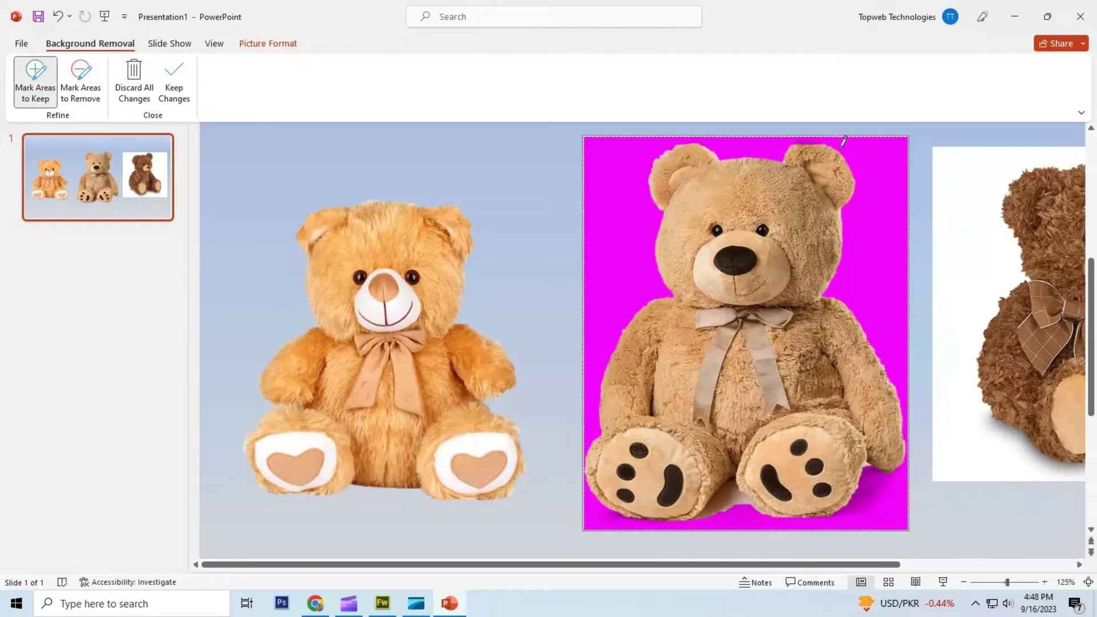
drag(812, 137, 812, 155)
click(173, 80)
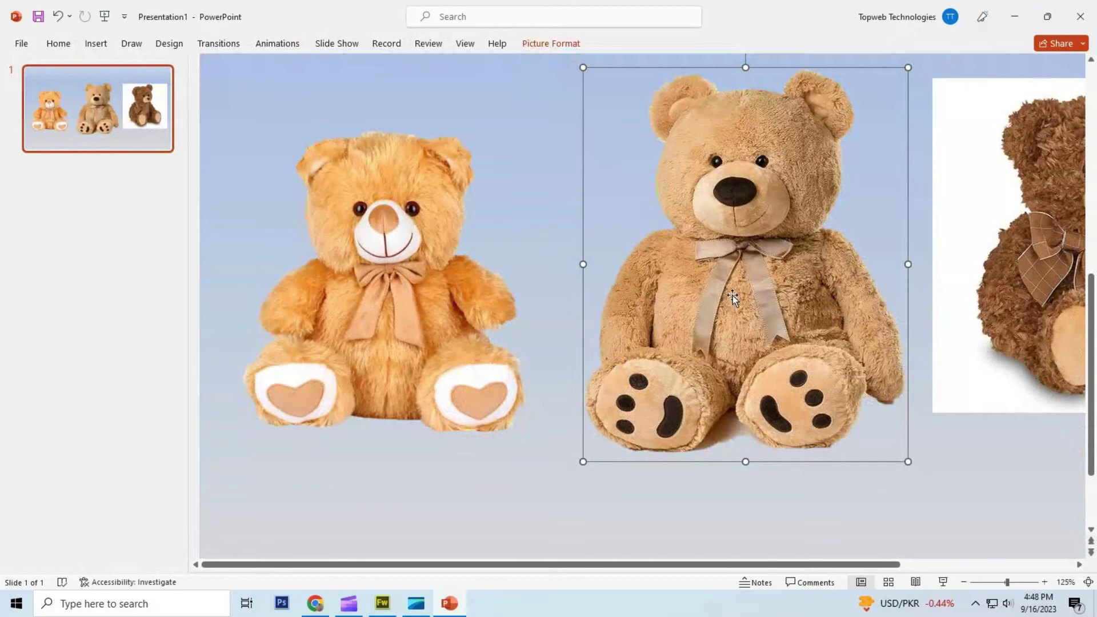
Remove the background of the dark brown teddy picture, marking its head top, ear and front foot as areas to keep.
click(1080, 565)
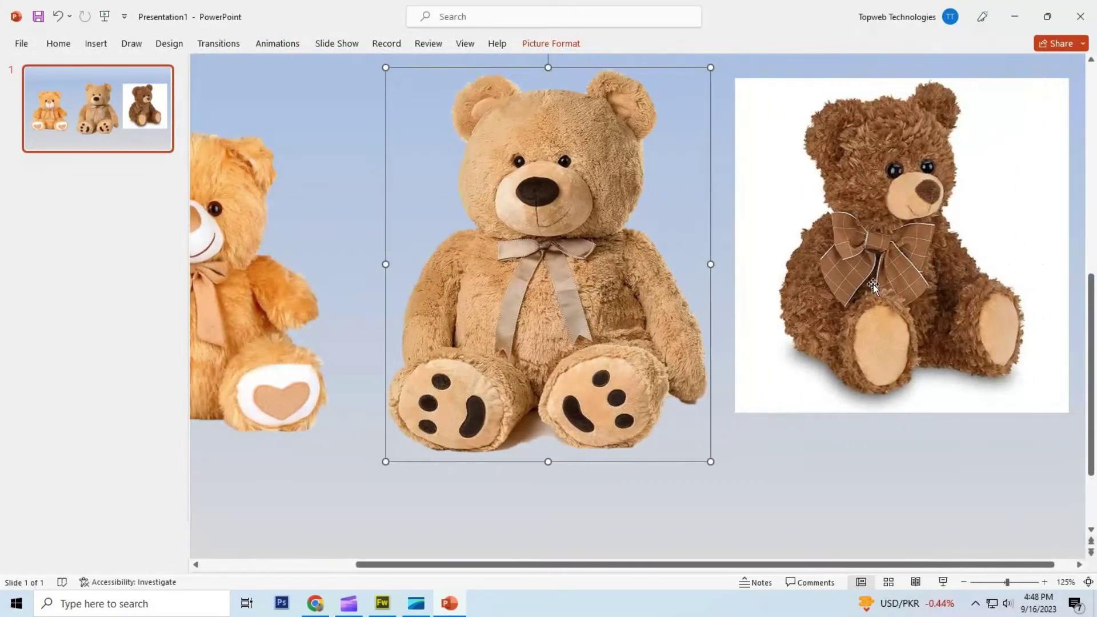
click(868, 281)
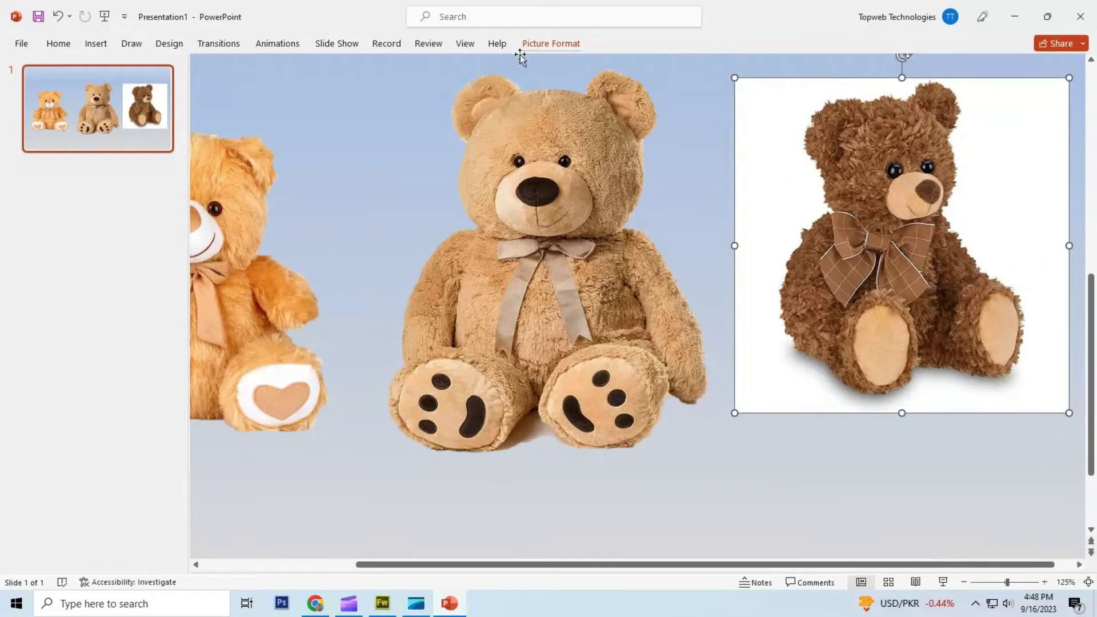
click(548, 45)
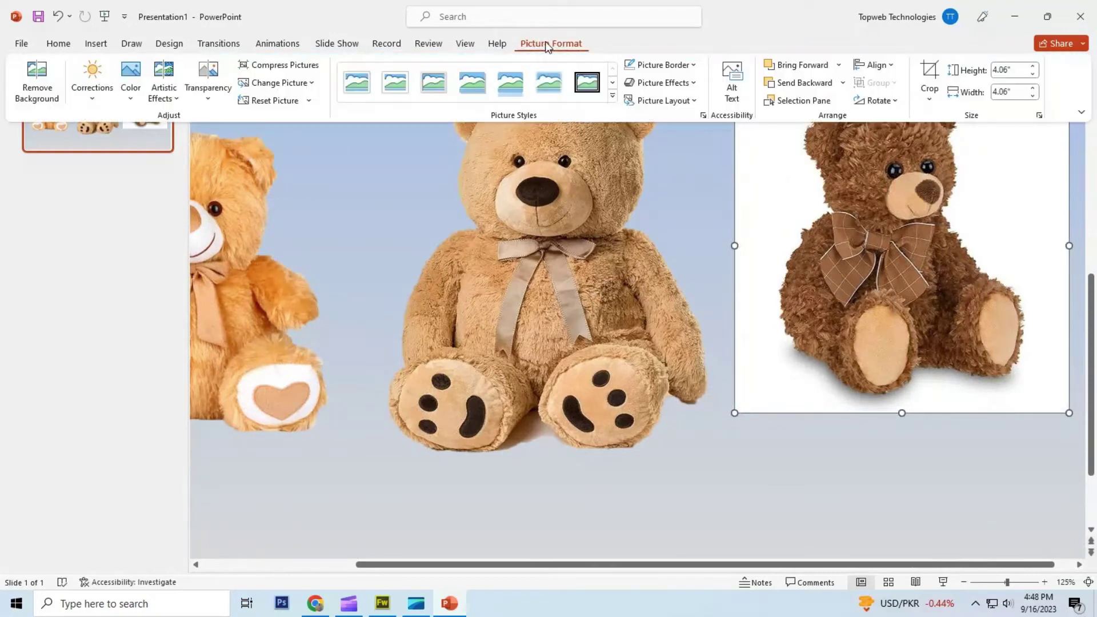
click(32, 77)
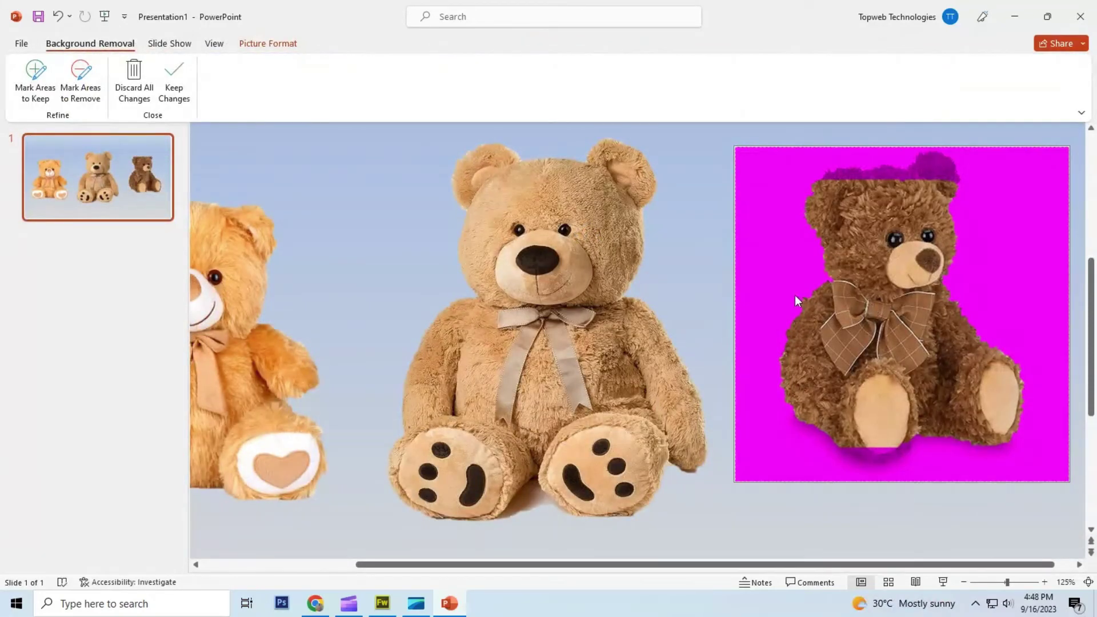
click(34, 78)
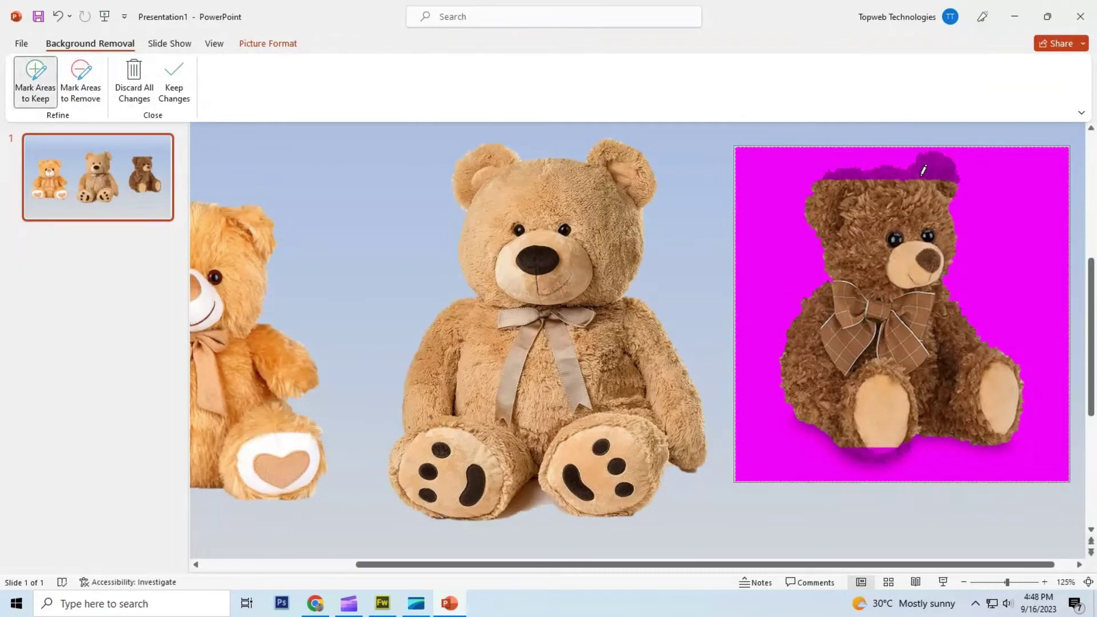
drag(937, 160, 932, 211)
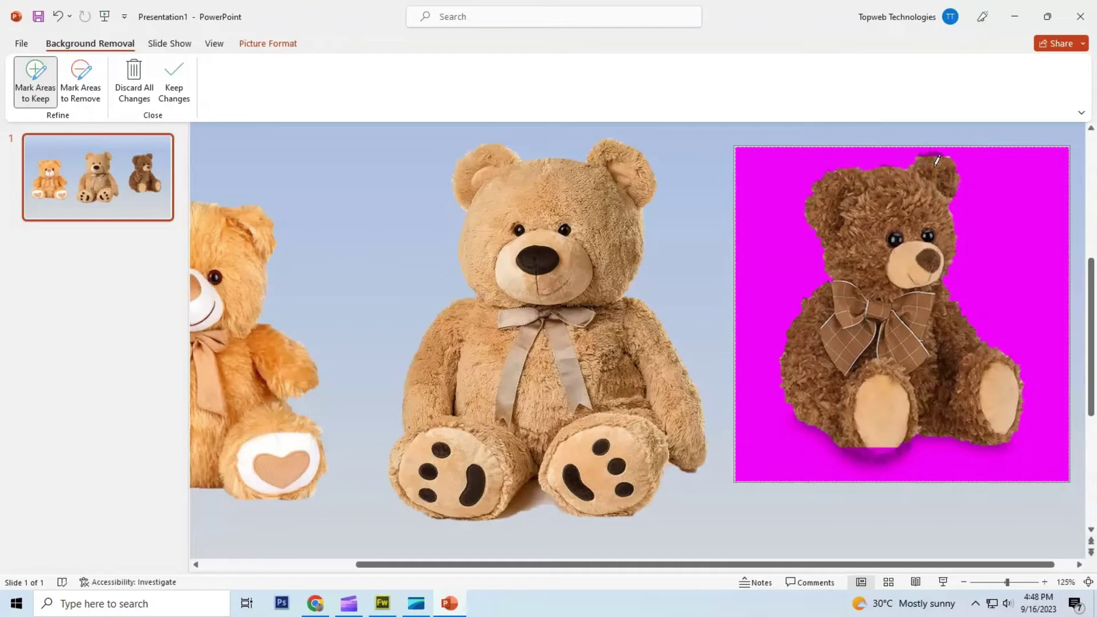
drag(939, 149, 940, 192)
drag(874, 449, 887, 428)
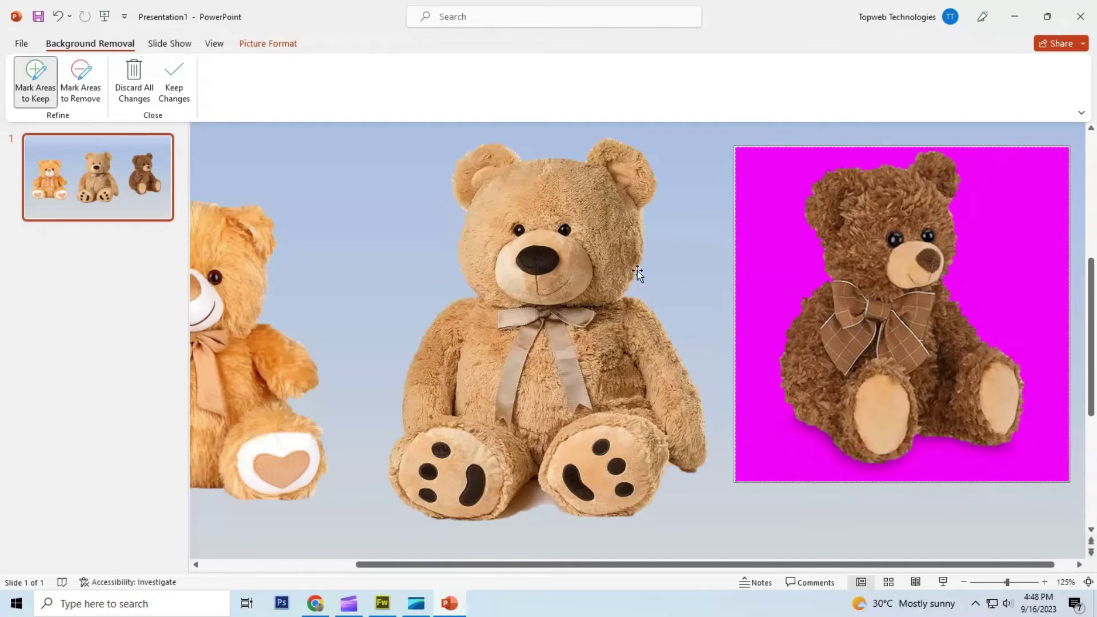
click(174, 82)
Enlarge the dark brown teddy and place it close beside the middle teddy, with their feet roughly level.
ctrl+scroll(717, 255, down, 5)
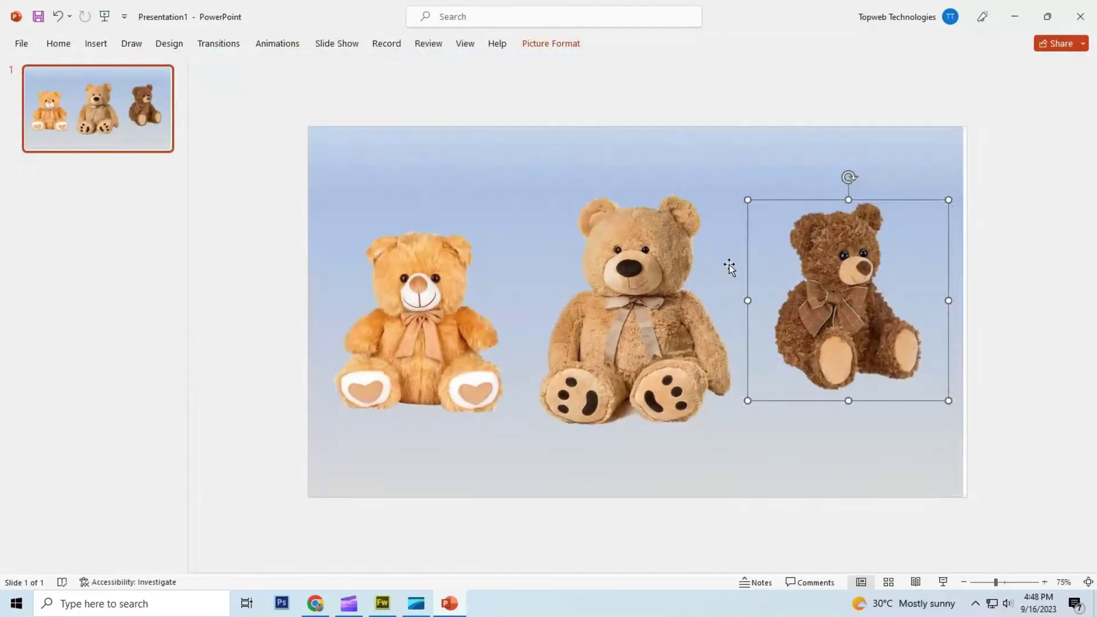
drag(833, 283, 807, 313)
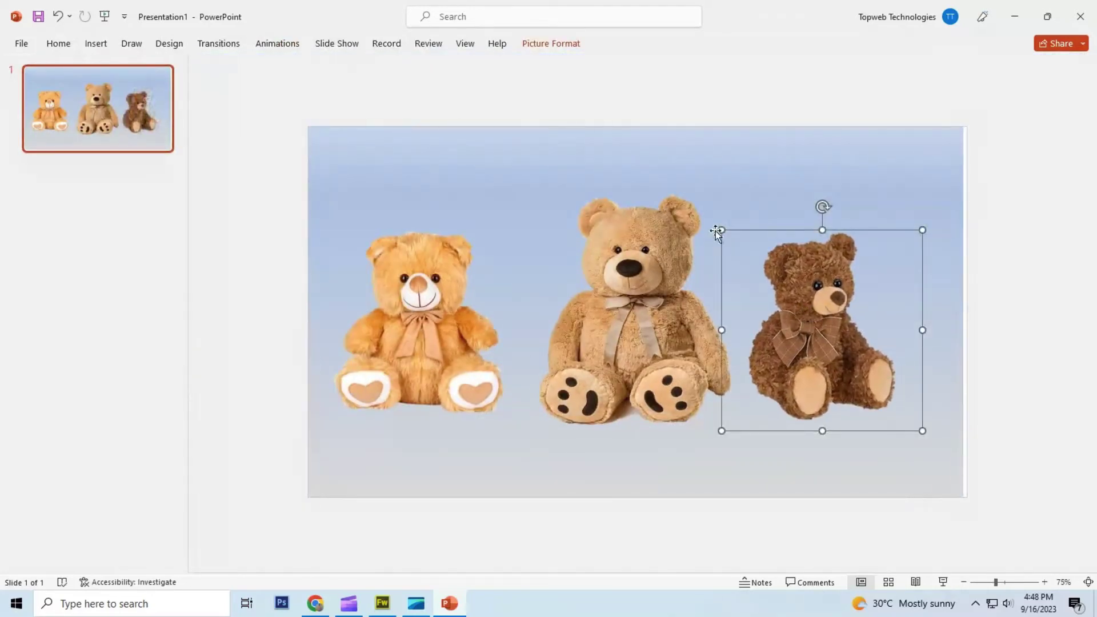
drag(722, 230, 680, 187)
drag(784, 277, 788, 293)
Move the orange teddy against the middle teddy and enlarge it, keeping its feet level with the others.
click(524, 308)
drag(524, 308, 605, 301)
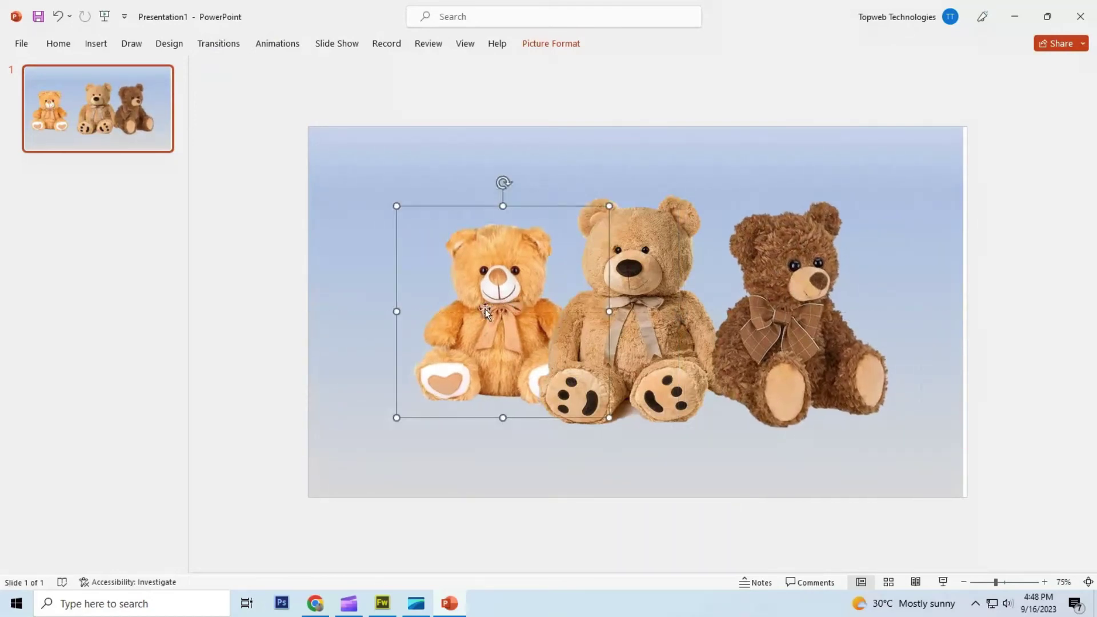
drag(394, 419, 350, 462)
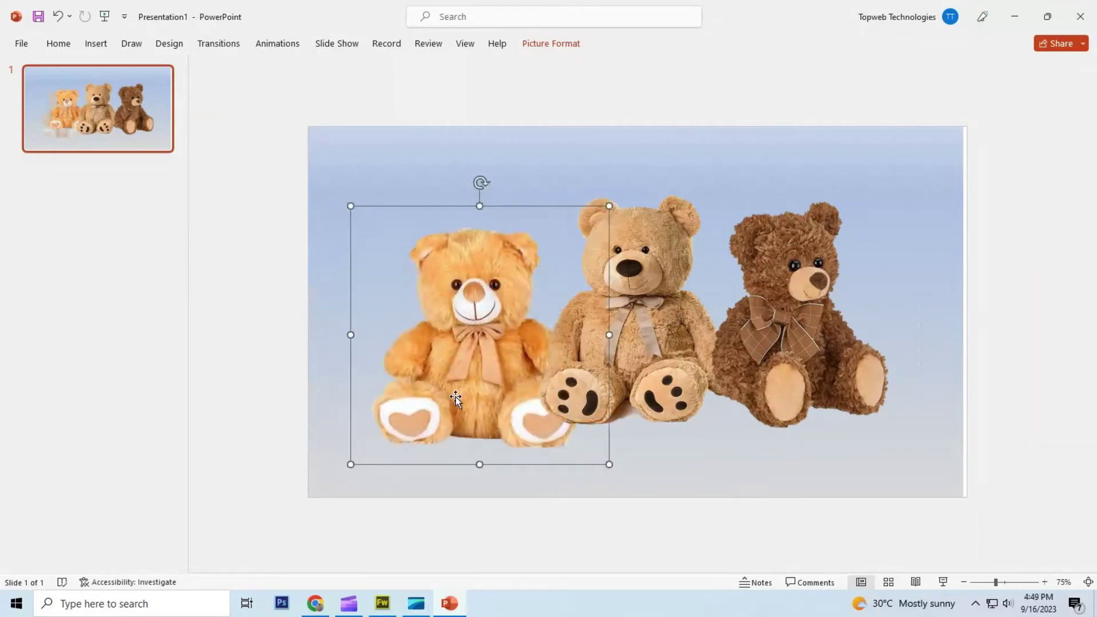
drag(455, 400, 453, 355)
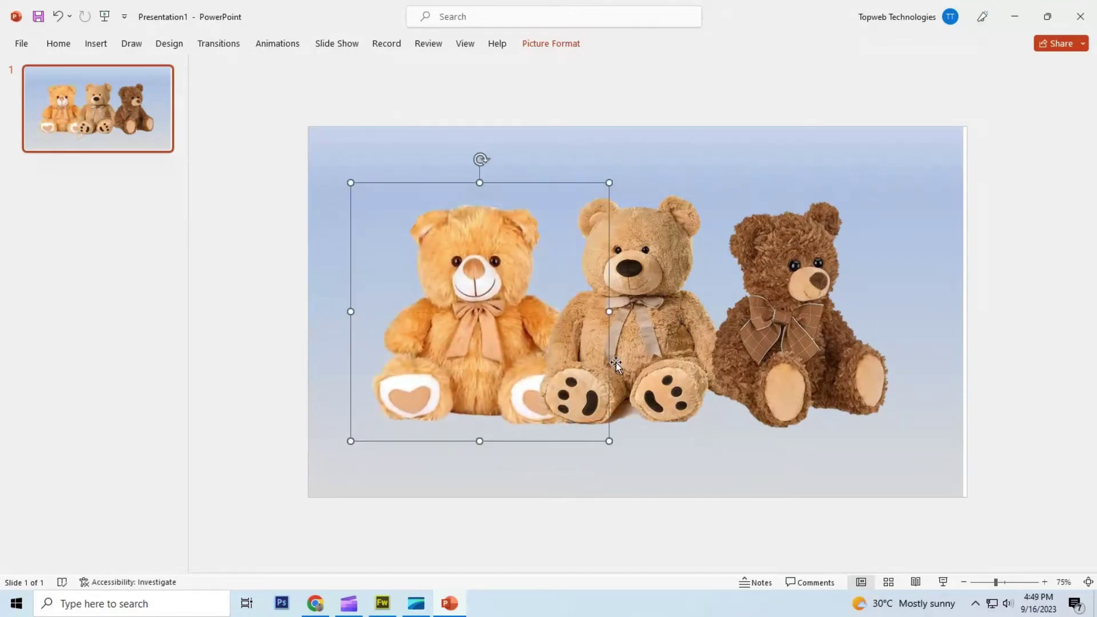
Group the three teddy pictures and move the group lower on the slide to leave room for a title.
shift+click(657, 359)
shift+click(779, 352)
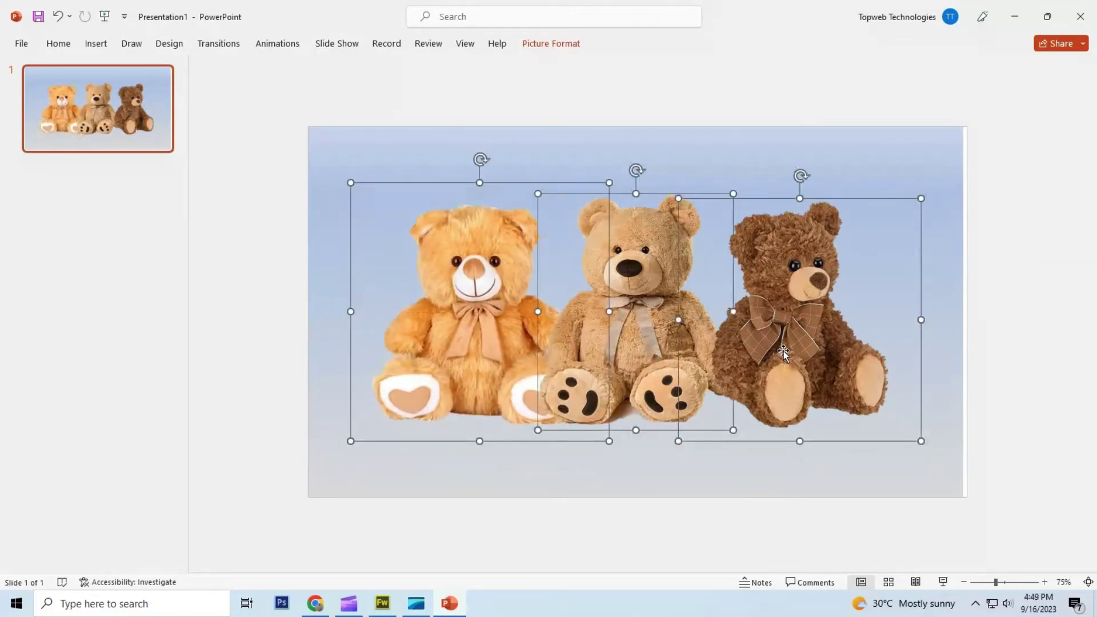
key(ctrl+g)
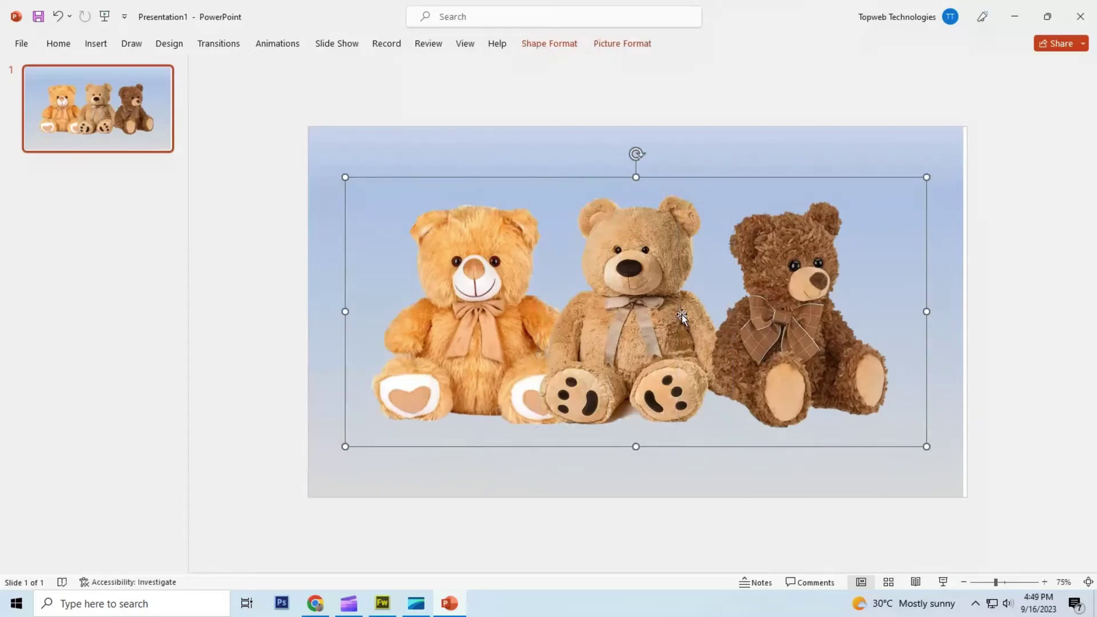
drag(656, 277, 650, 308)
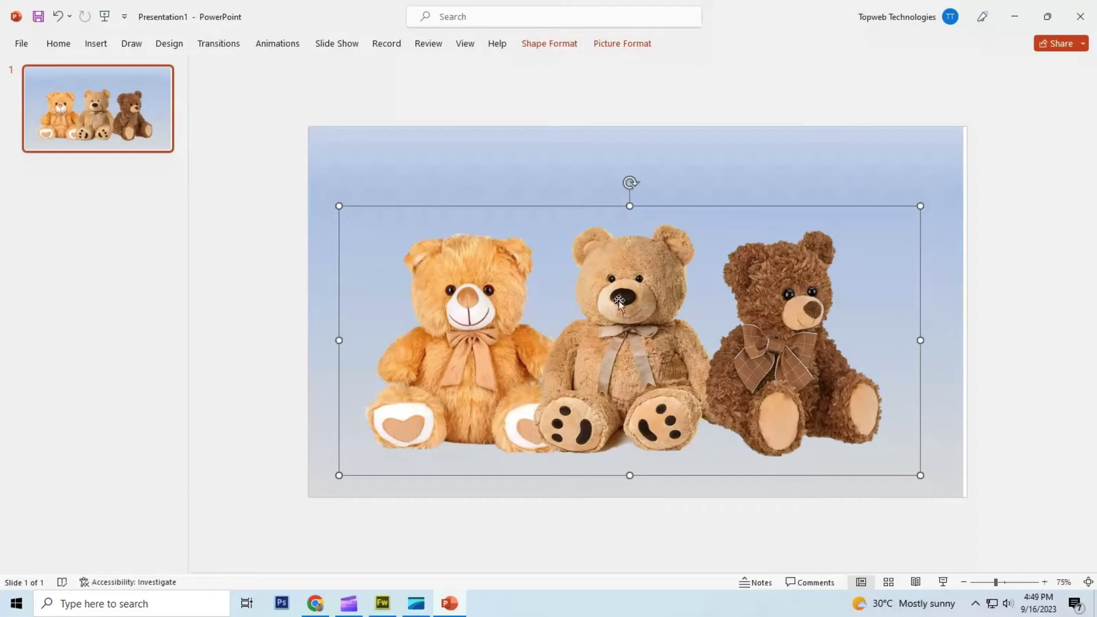
Insert a text box above the teddies with the title "HOW TO REMOVE BACKGROUND IN POWERPOINT".
click(98, 45)
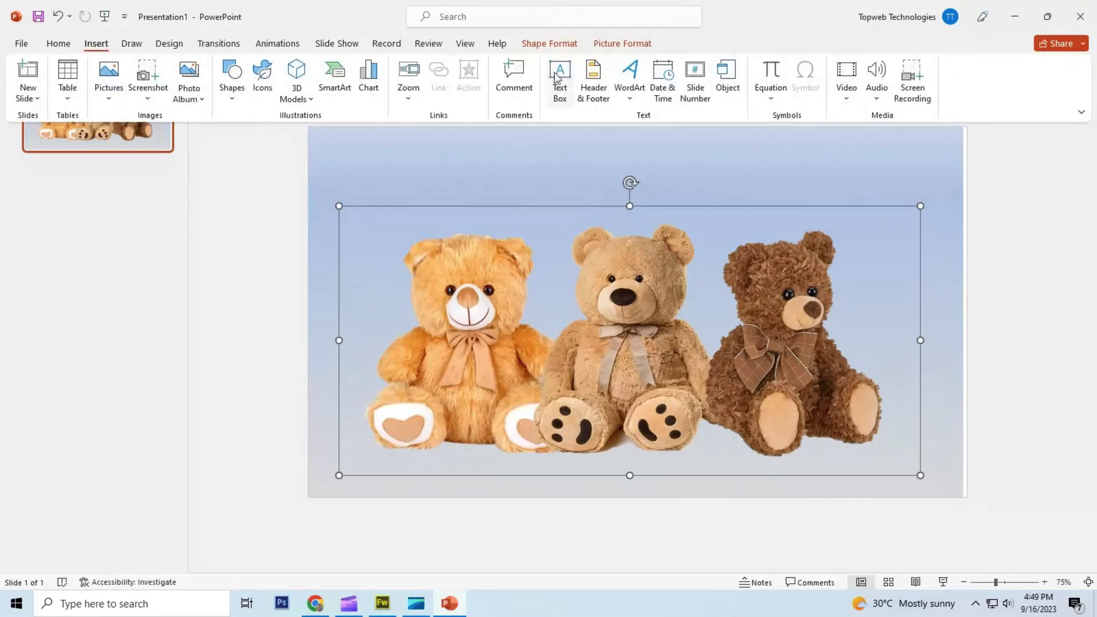
click(557, 78)
drag(431, 158, 874, 188)
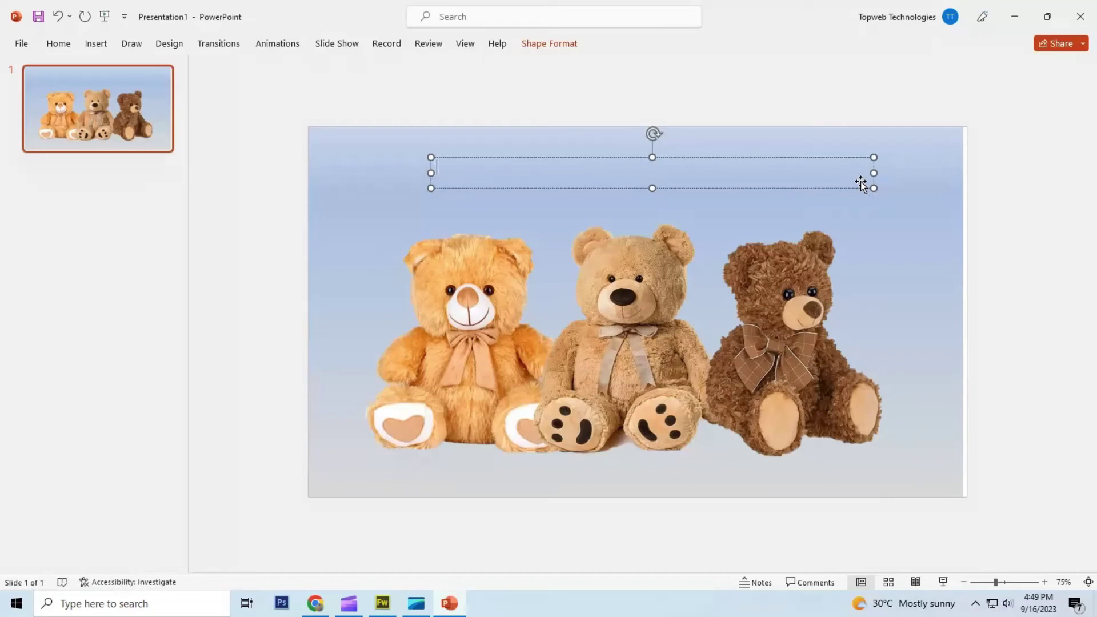
text(H)
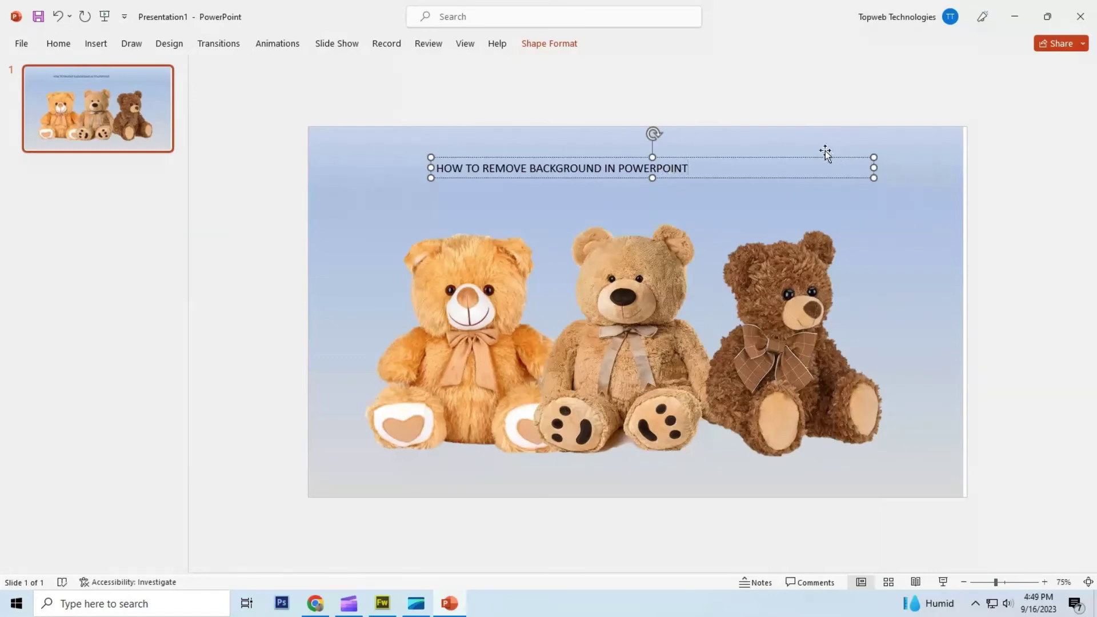
Make the title bold and center-aligned, and shift its text box slightly to center it above the teddies.
click(698, 159)
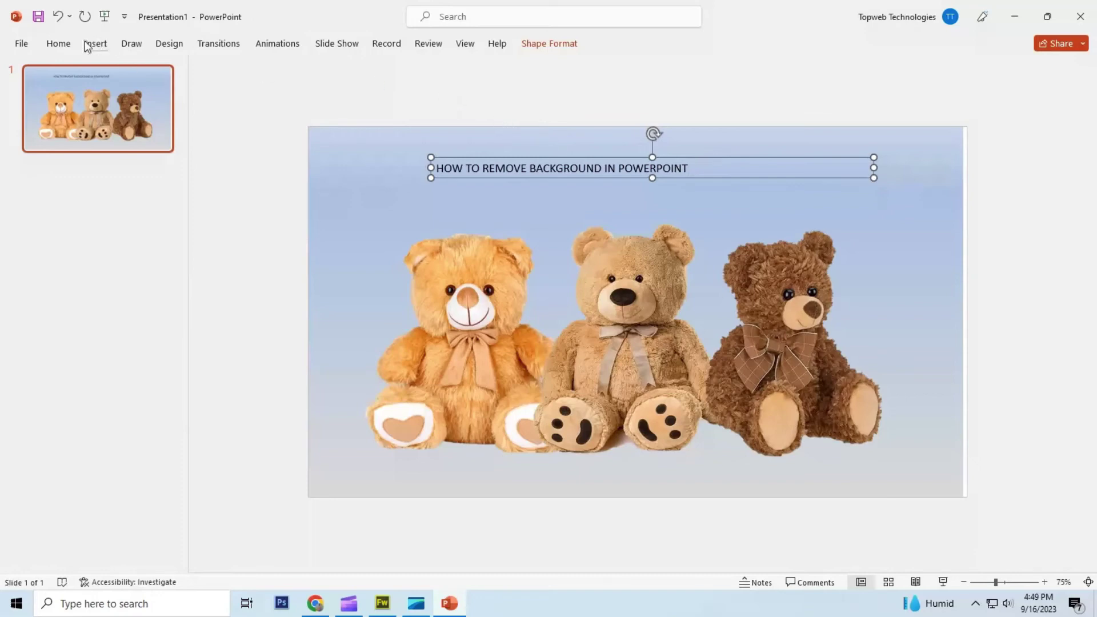
click(60, 45)
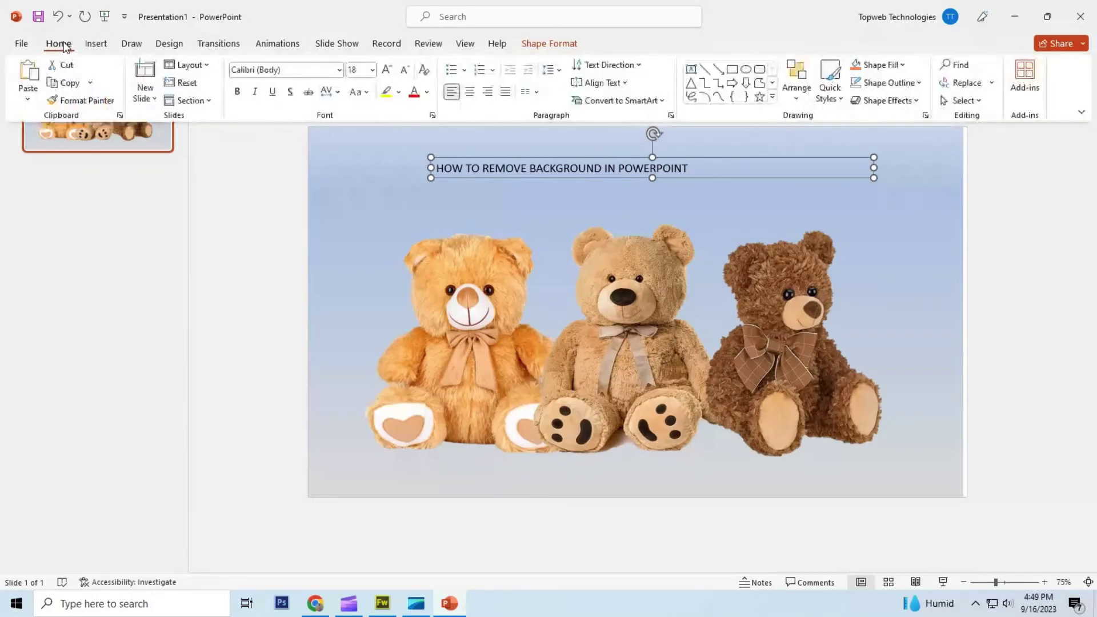
click(238, 91)
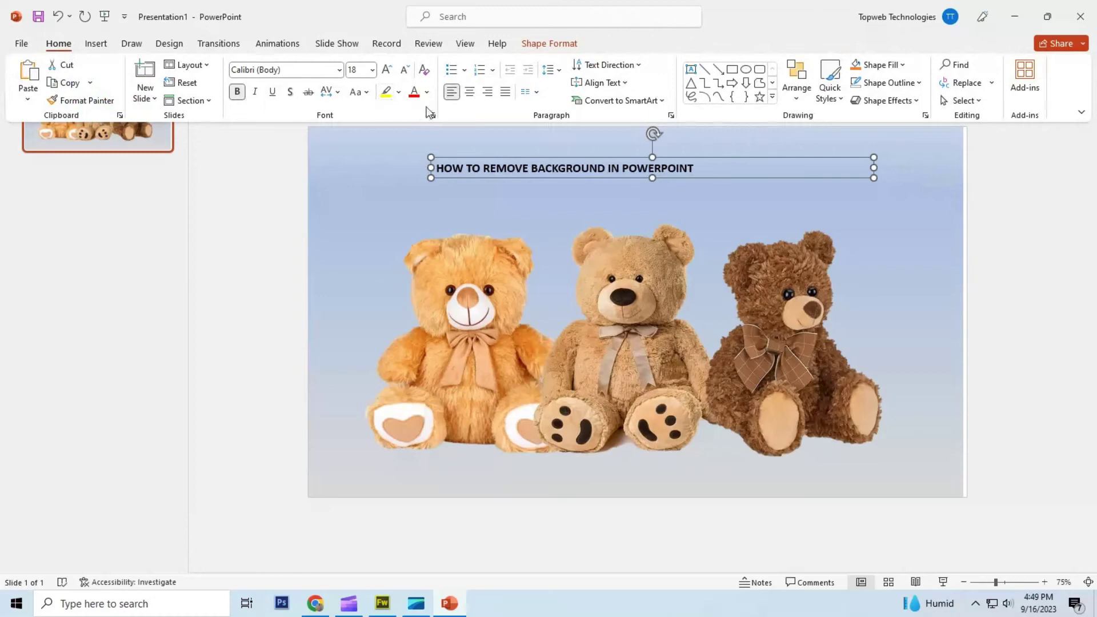
click(469, 92)
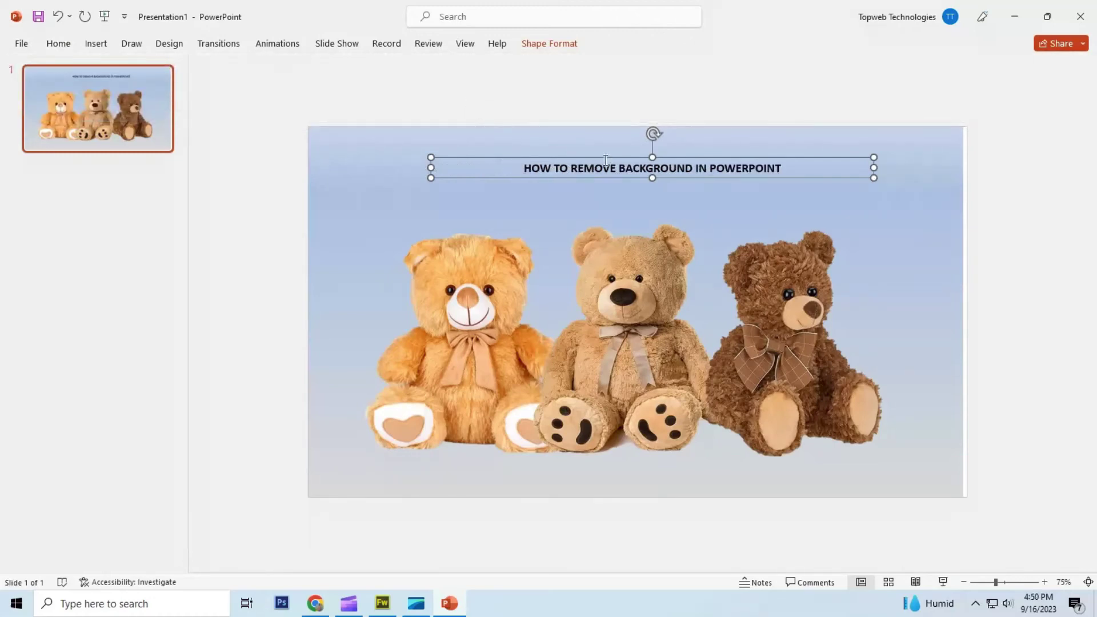
drag(606, 160, 589, 161)
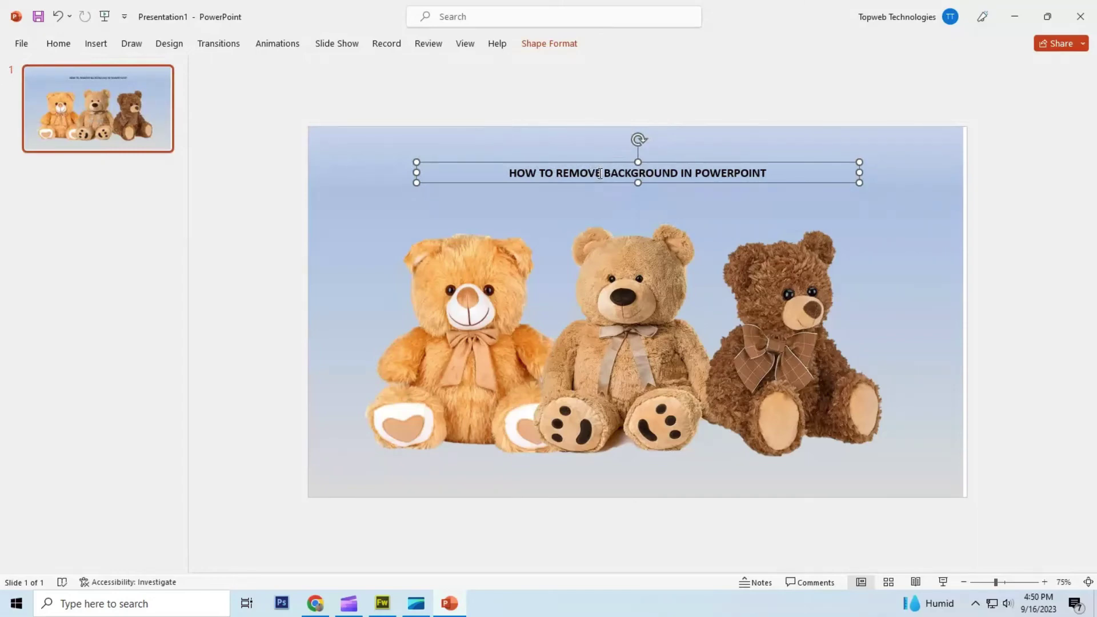
Set the font color of the whole title text to white.
double_click(599, 173)
triple_click(580, 175)
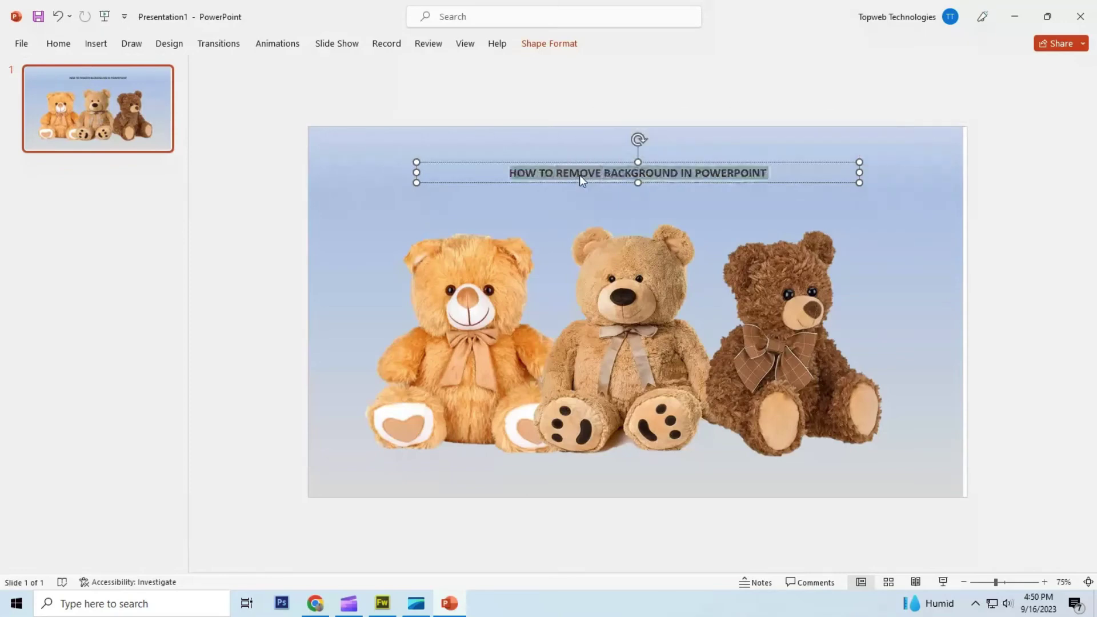
click(54, 45)
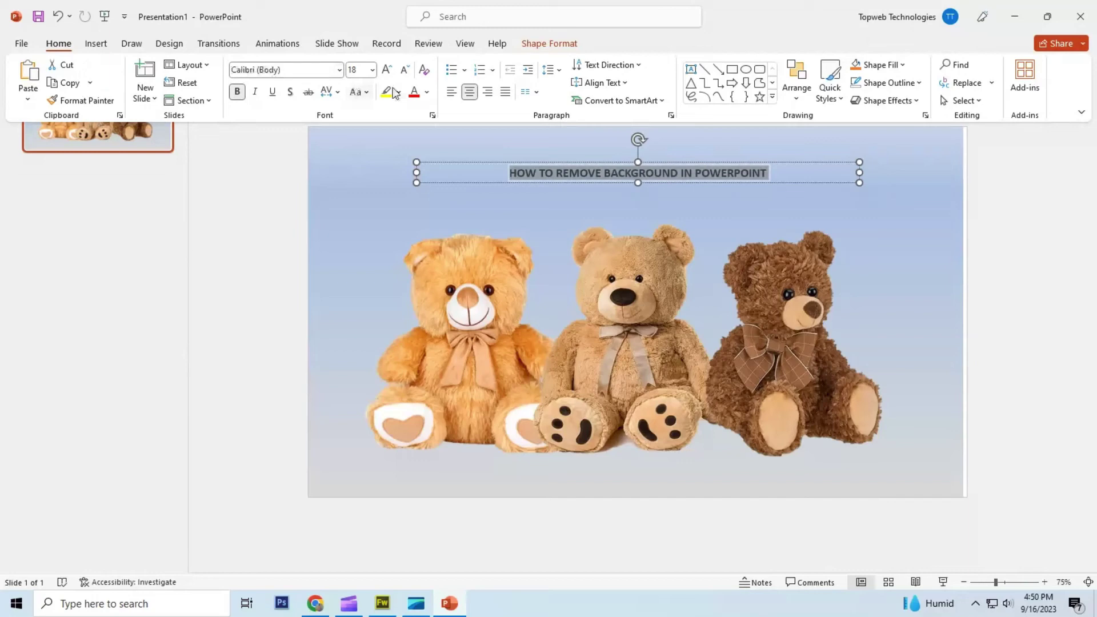
click(426, 92)
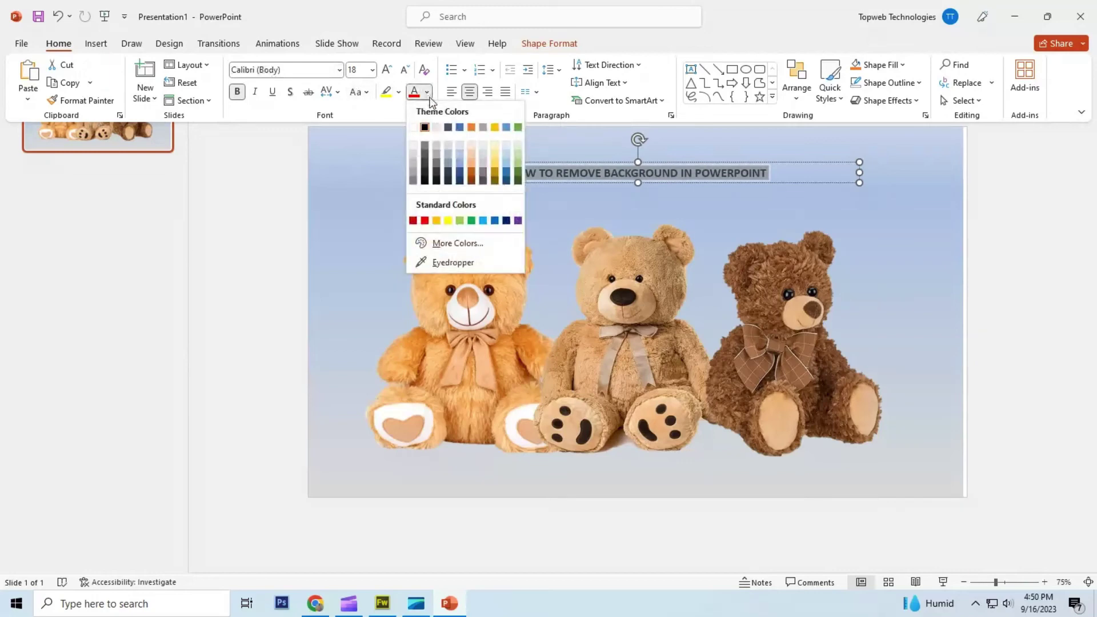
click(413, 127)
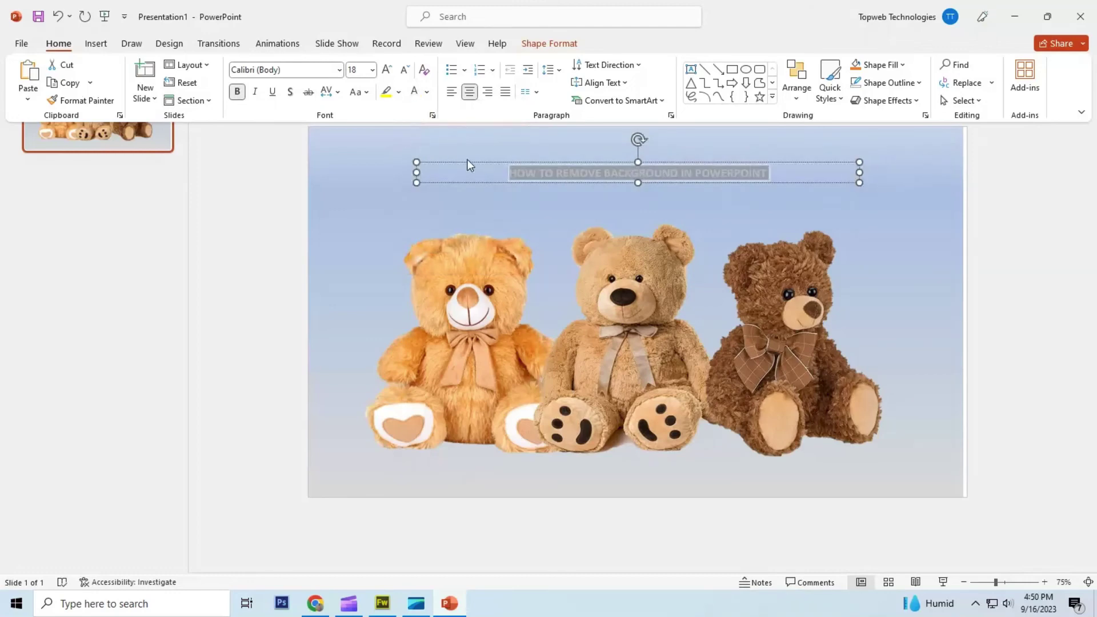
Set the title's character spacing to a wide Expanded value, then widen and recenter its text box so the title fits on one line.
click(328, 93)
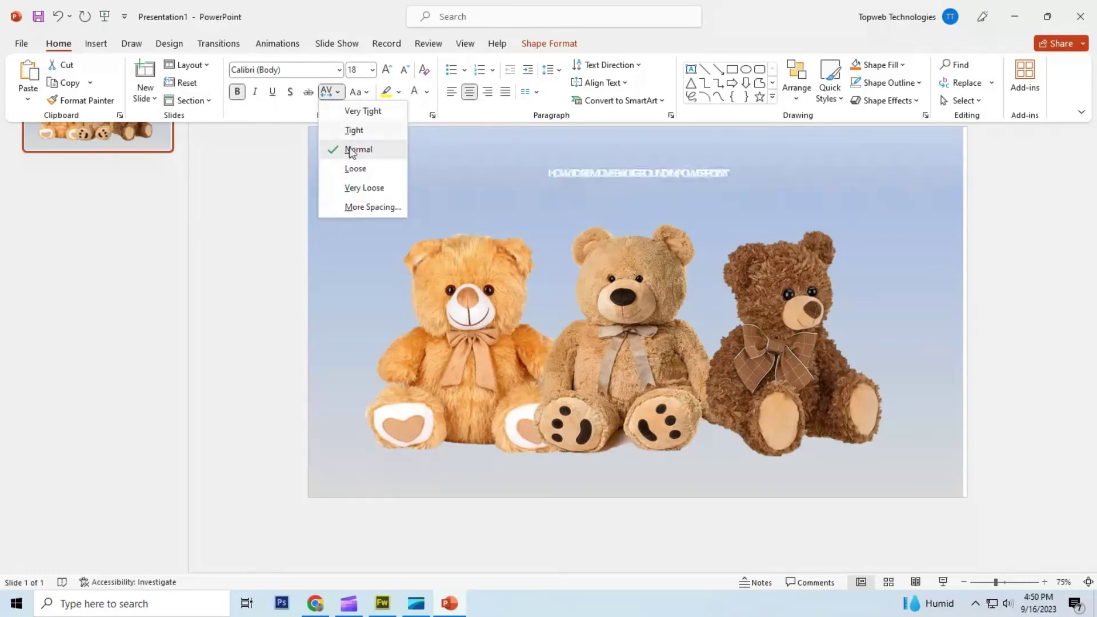
click(373, 207)
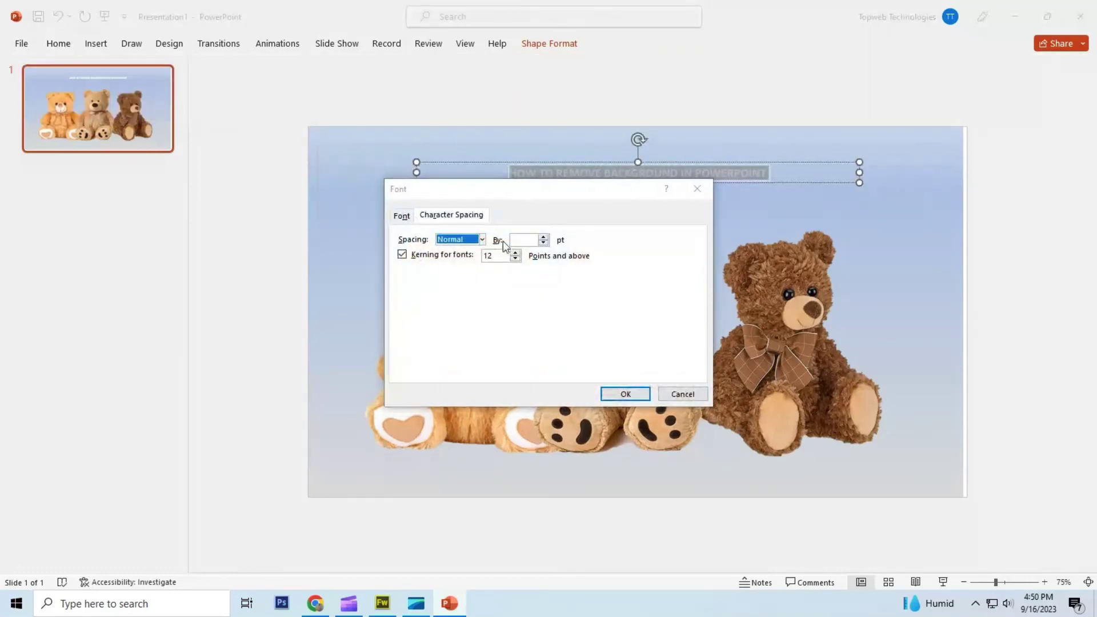
click(483, 240)
click(466, 266)
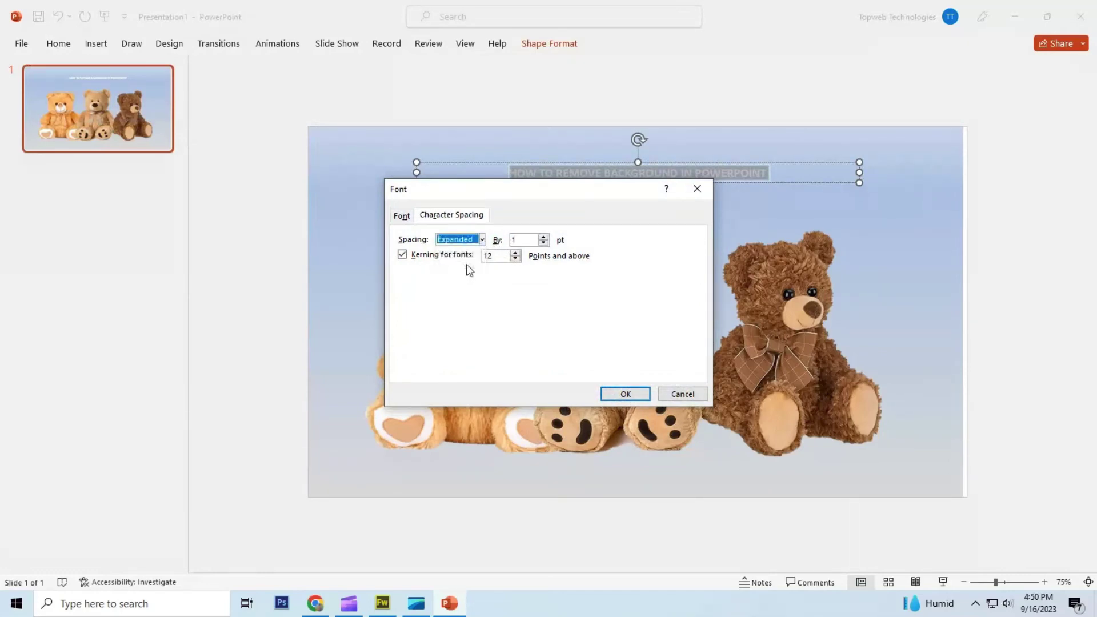
click(523, 241)
click(627, 394)
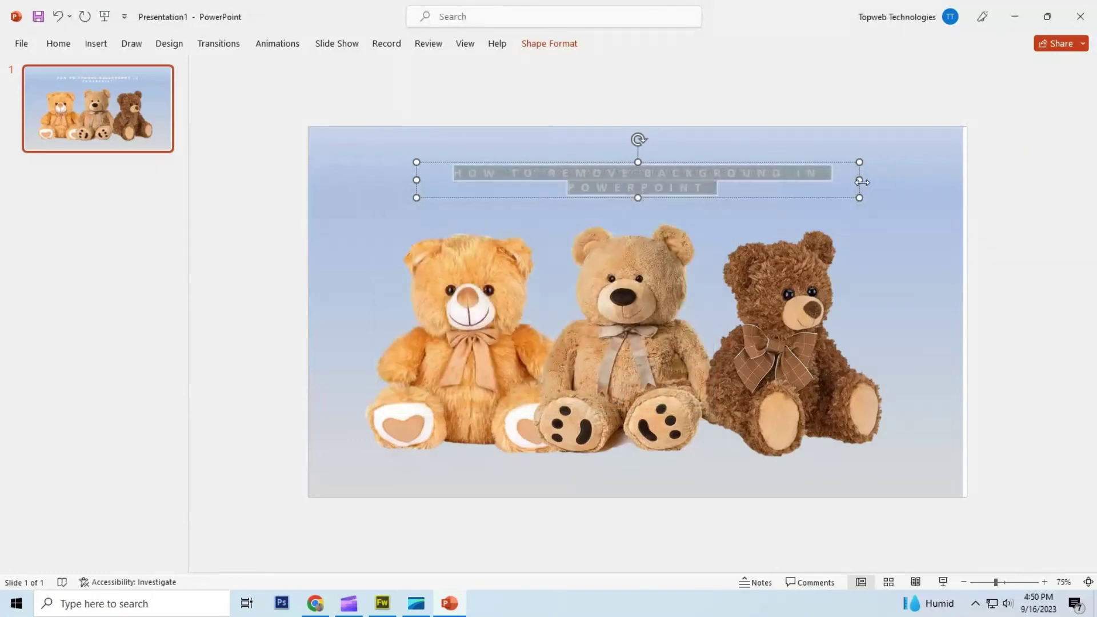
drag(860, 180, 965, 183)
drag(835, 166, 771, 180)
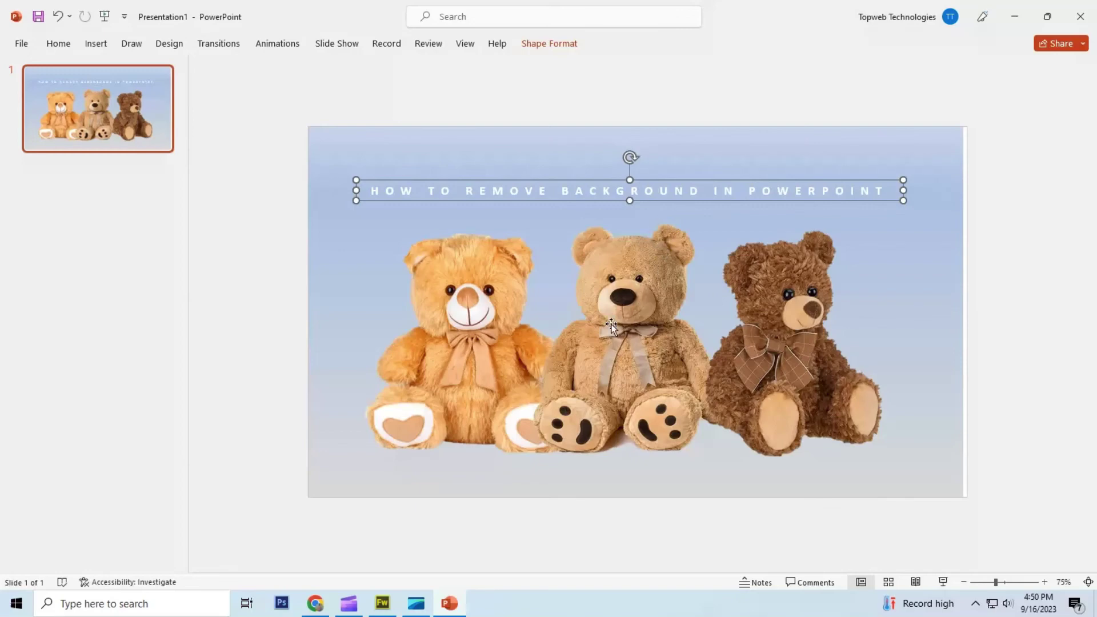
Move the teddy group and the title slightly higher on the slide, keeping the title just above the teddies' heads.
click(628, 329)
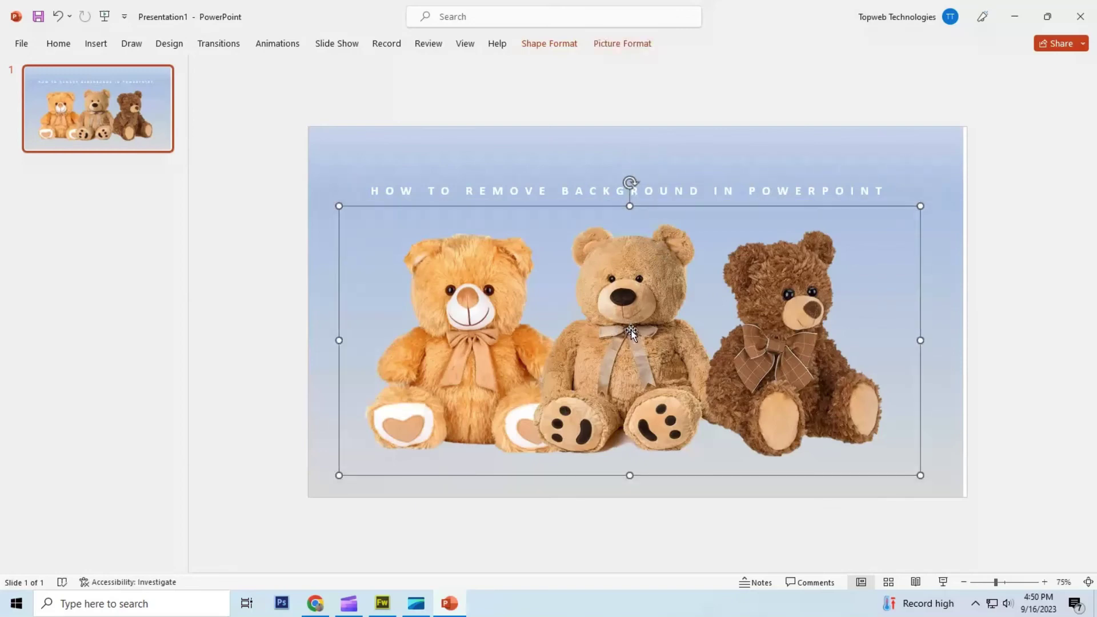
drag(628, 328, 630, 321)
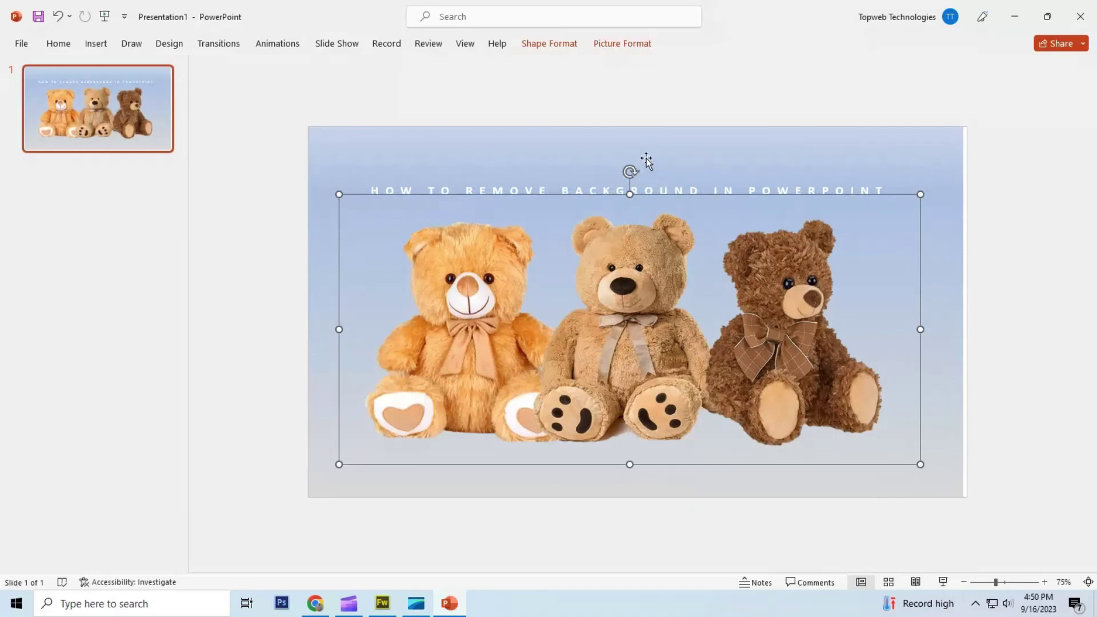
click(664, 190)
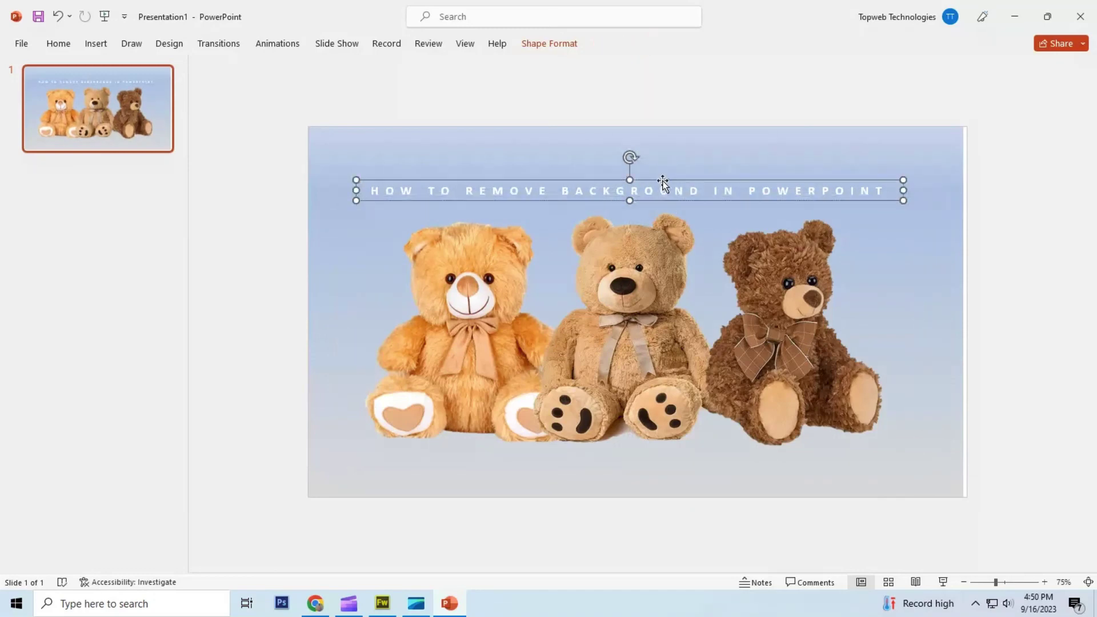
drag(661, 179, 662, 169)
click(745, 269)
drag(760, 270, 760, 261)
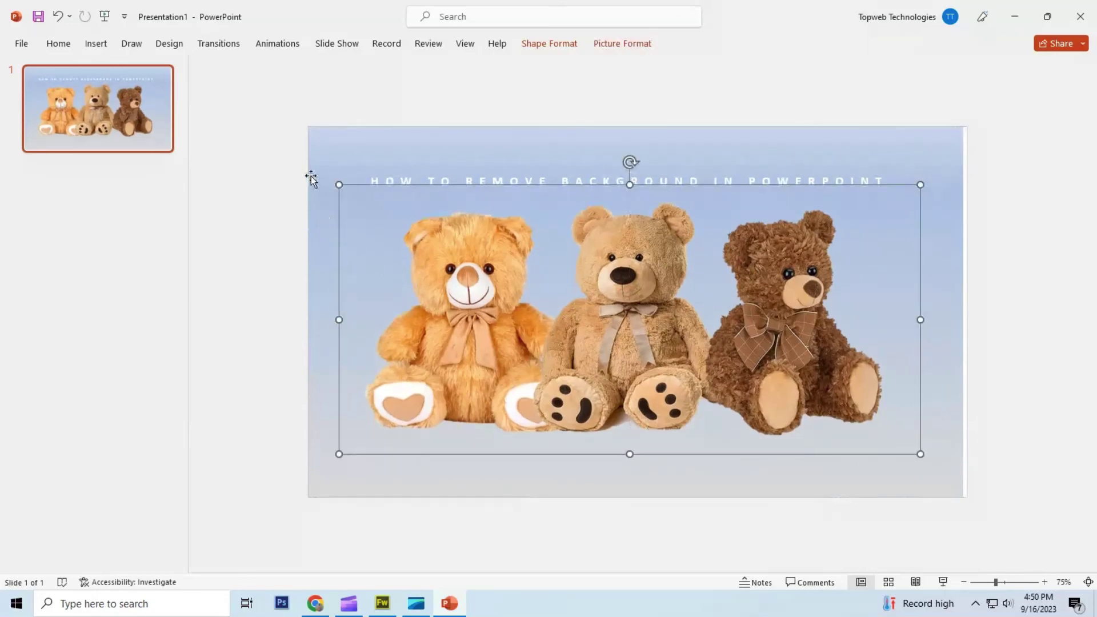
click(342, 154)
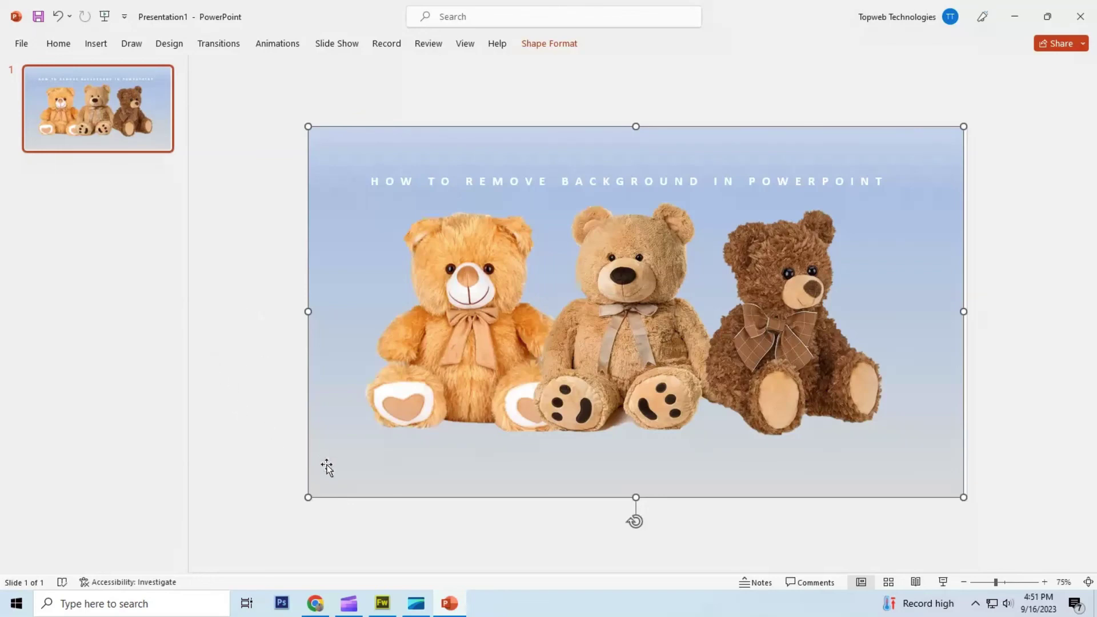
click(419, 605)
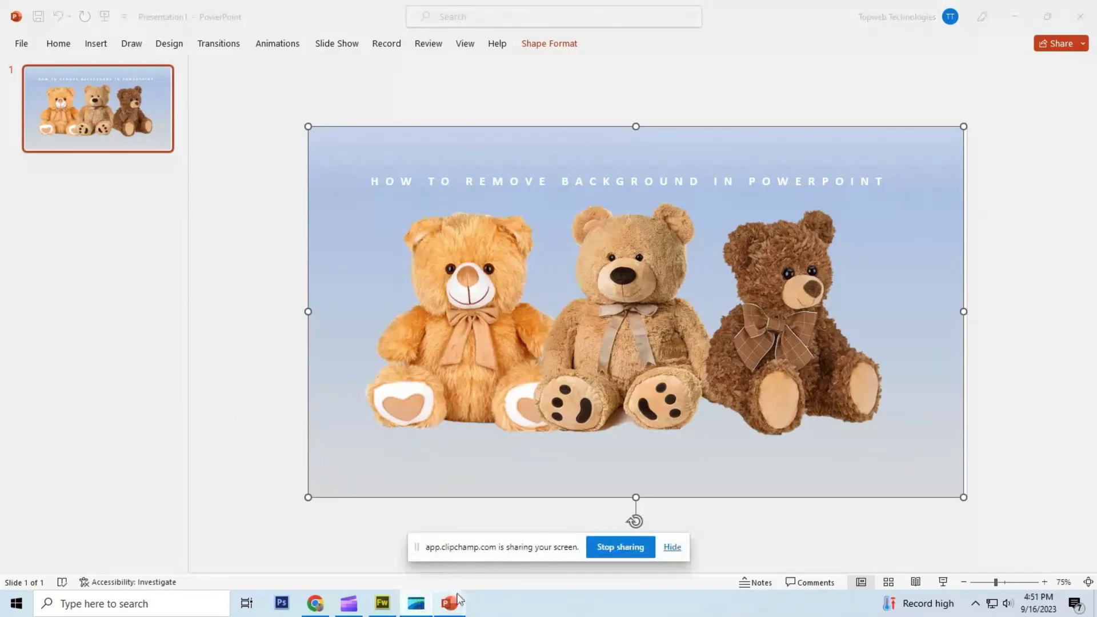